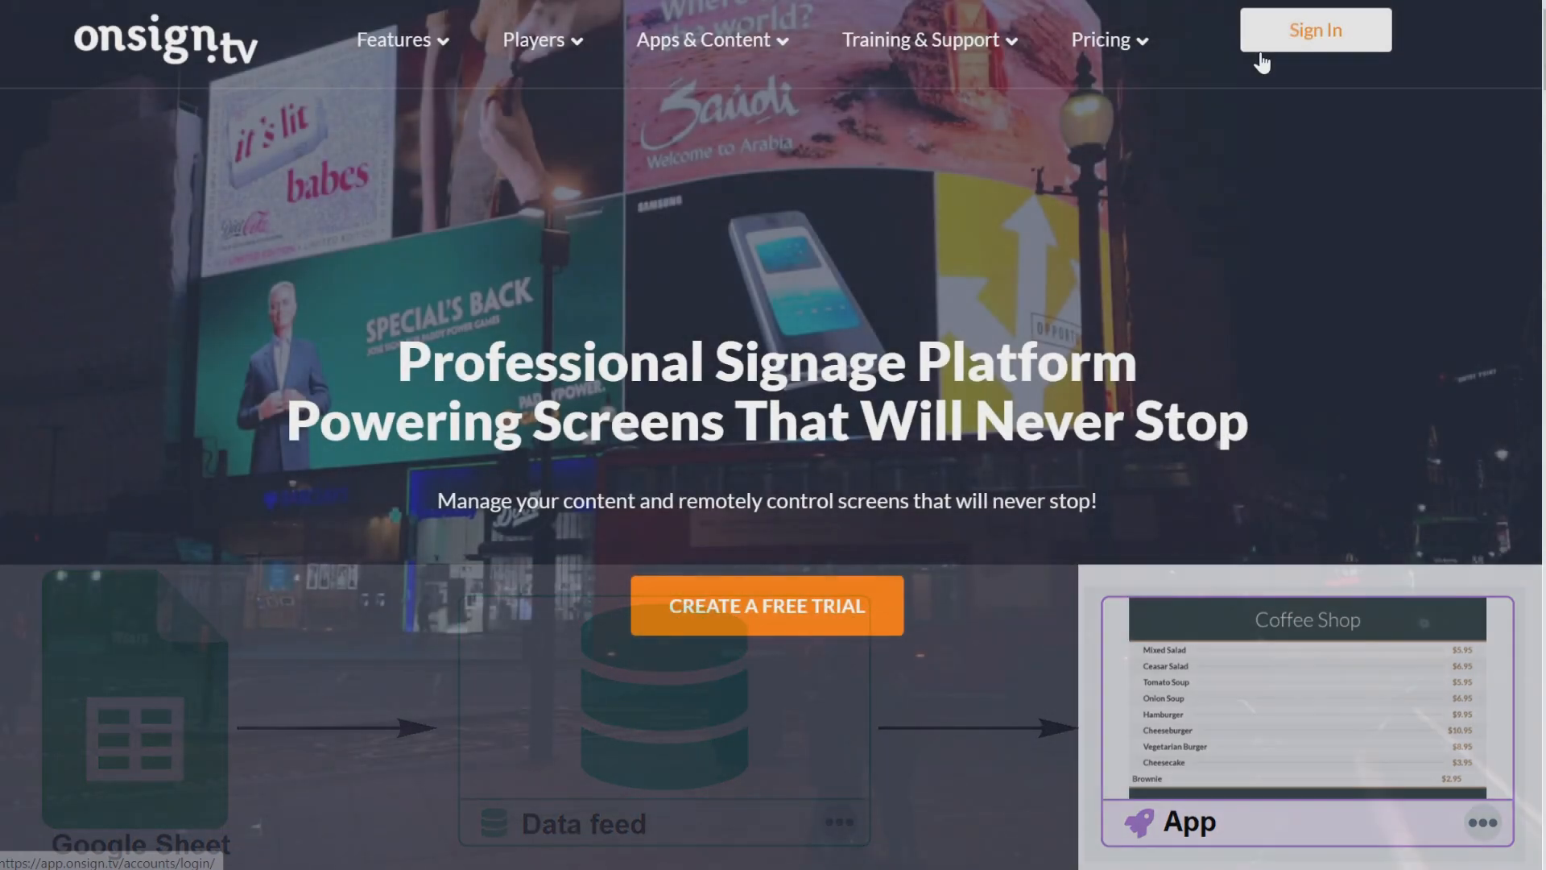
Sign in to OnSign TV from the onsign.tv homepage.
click(1262, 56)
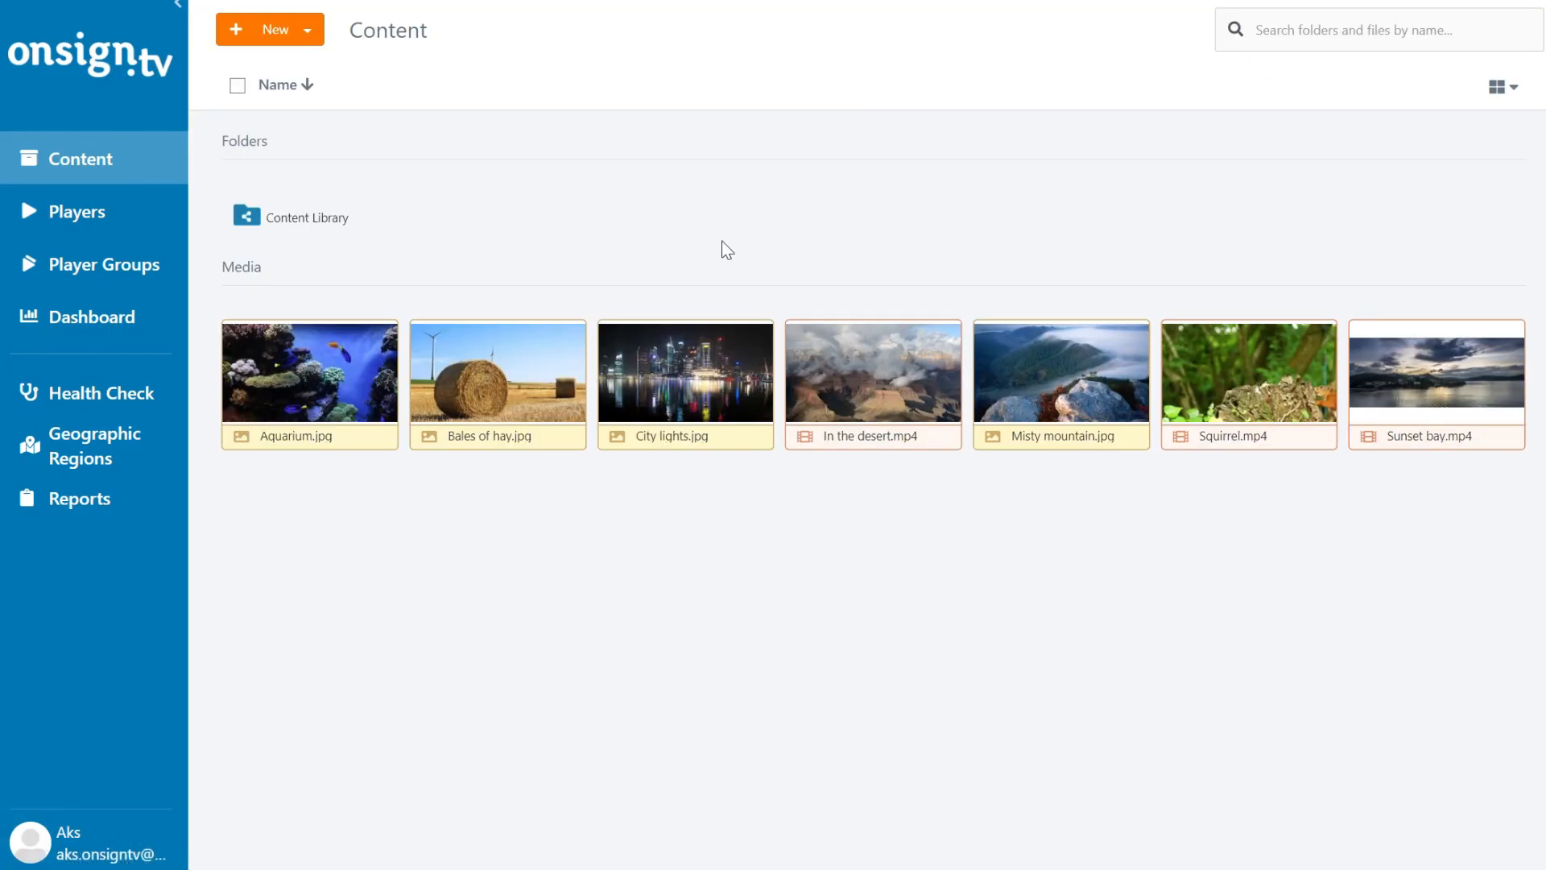
Create a new app, choosing the List App from the Data Feed Enabled category.
click(322, 37)
click(301, 127)
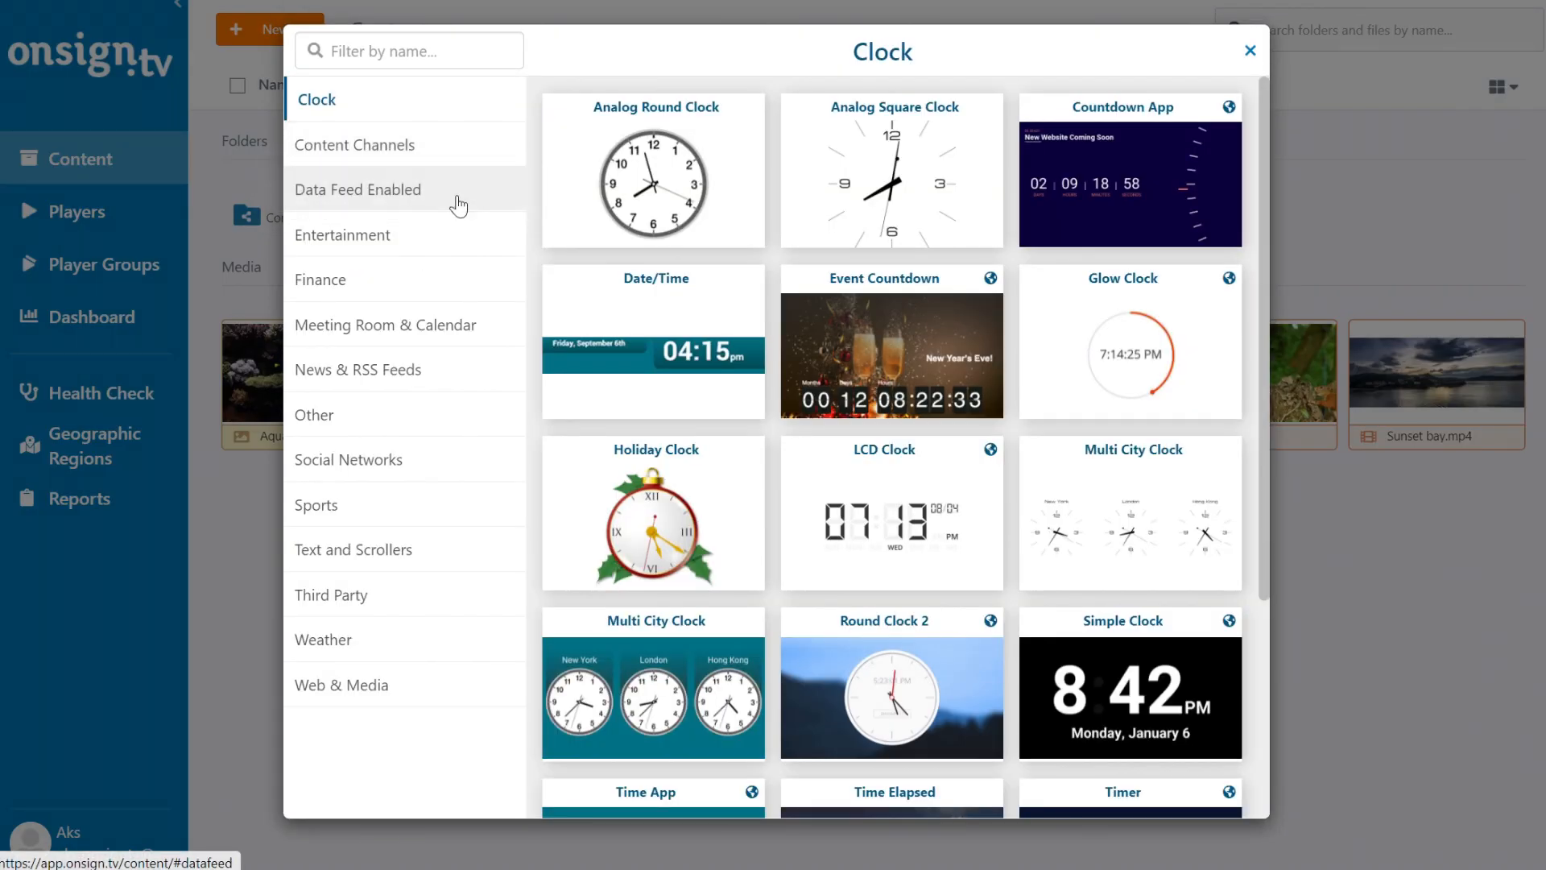
click(458, 207)
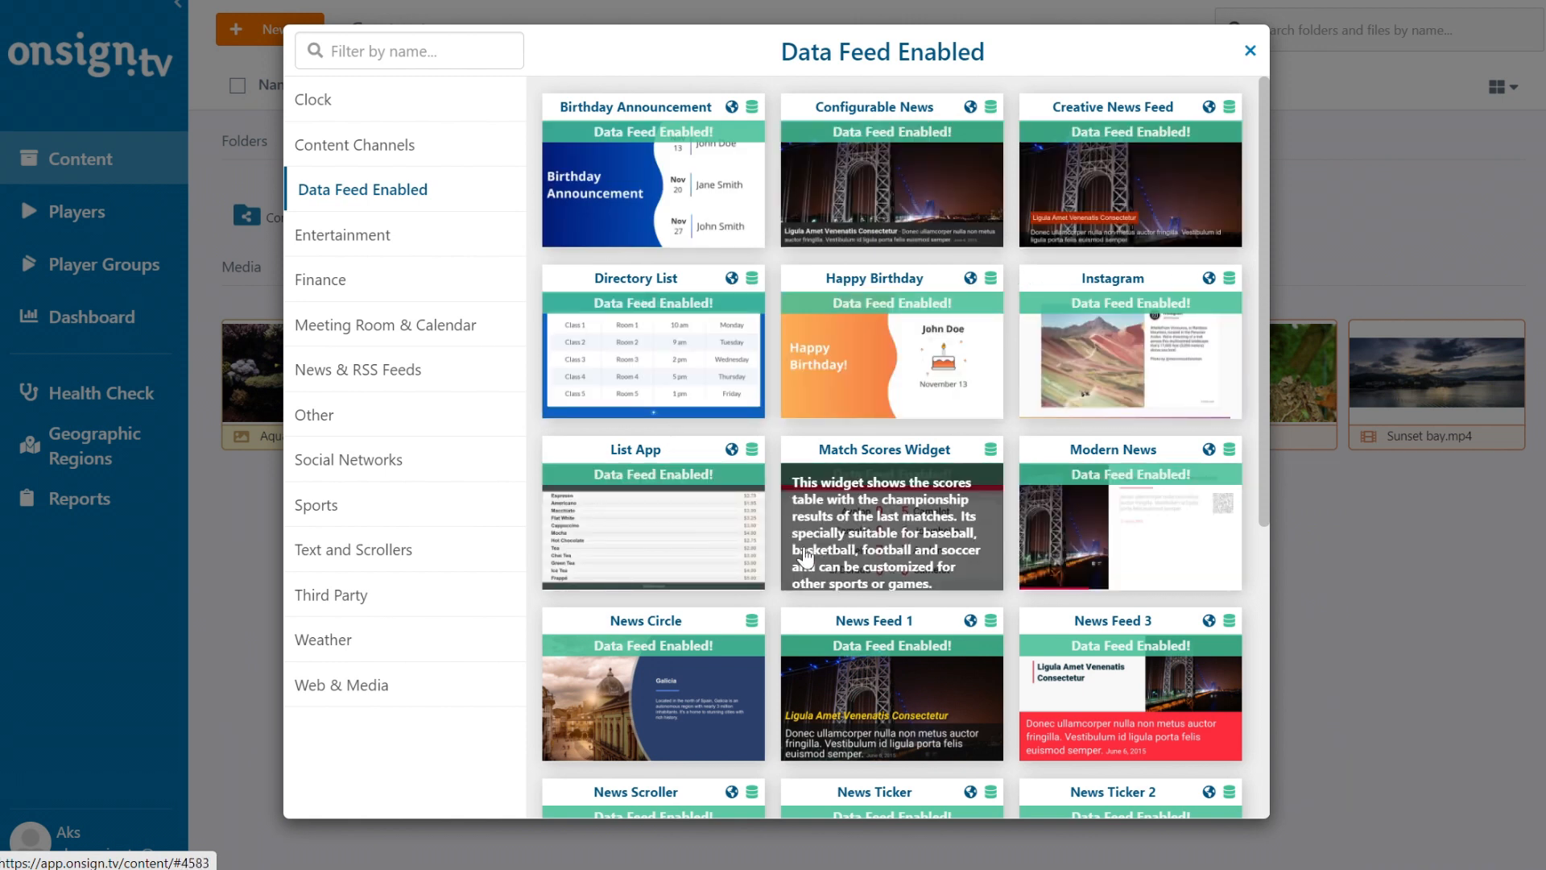
click(654, 530)
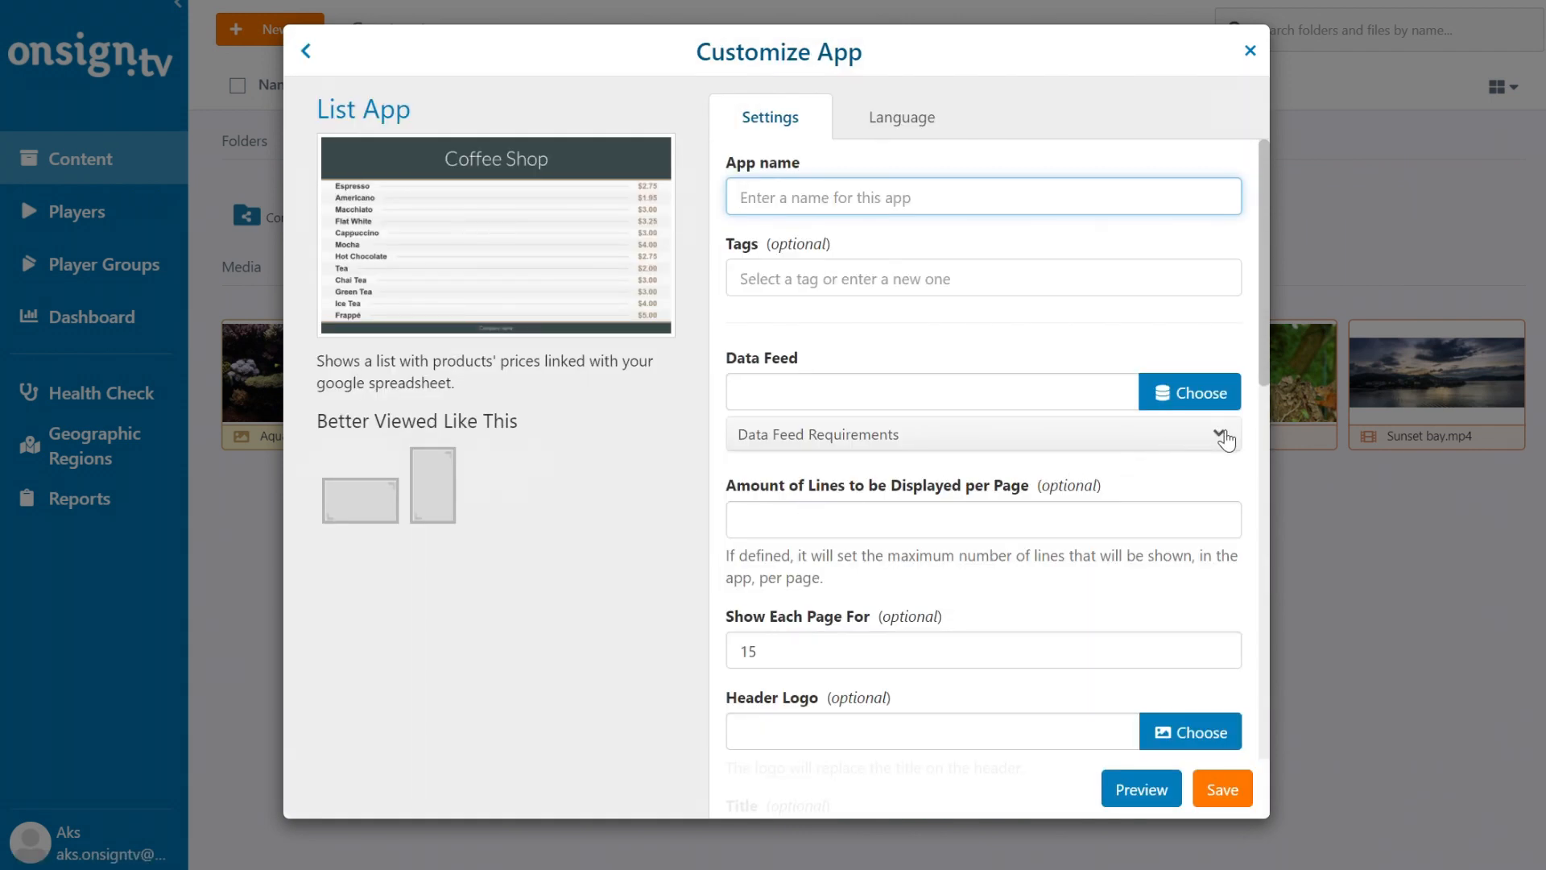
Review the List App's feed requirements: Item Name, Item Price and optional Currency Symbol, then close the form.
click(1223, 437)
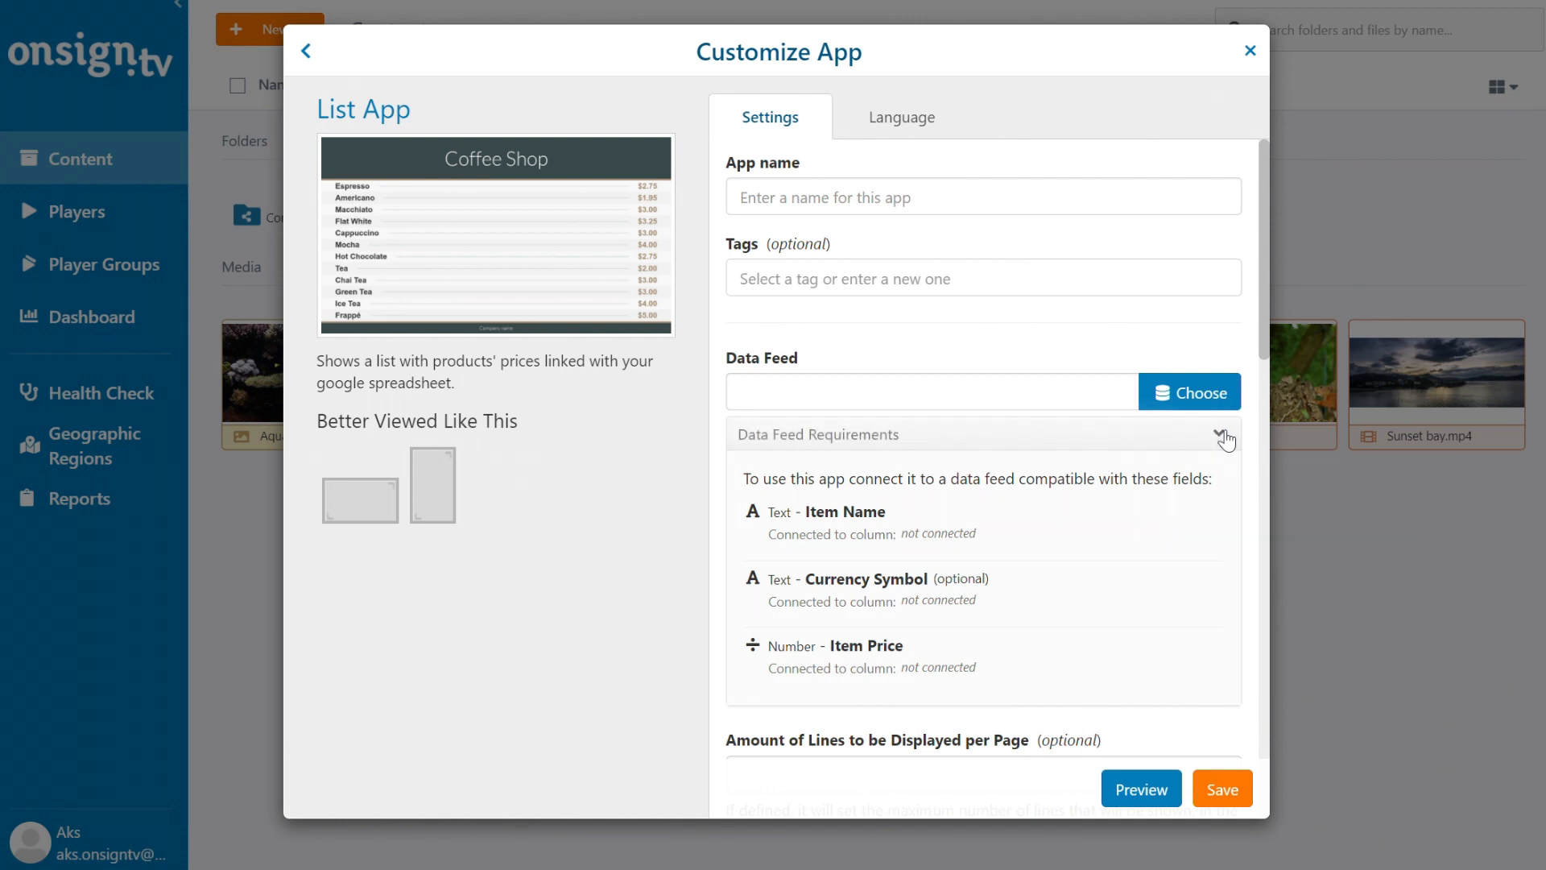
drag(978, 534, 757, 519)
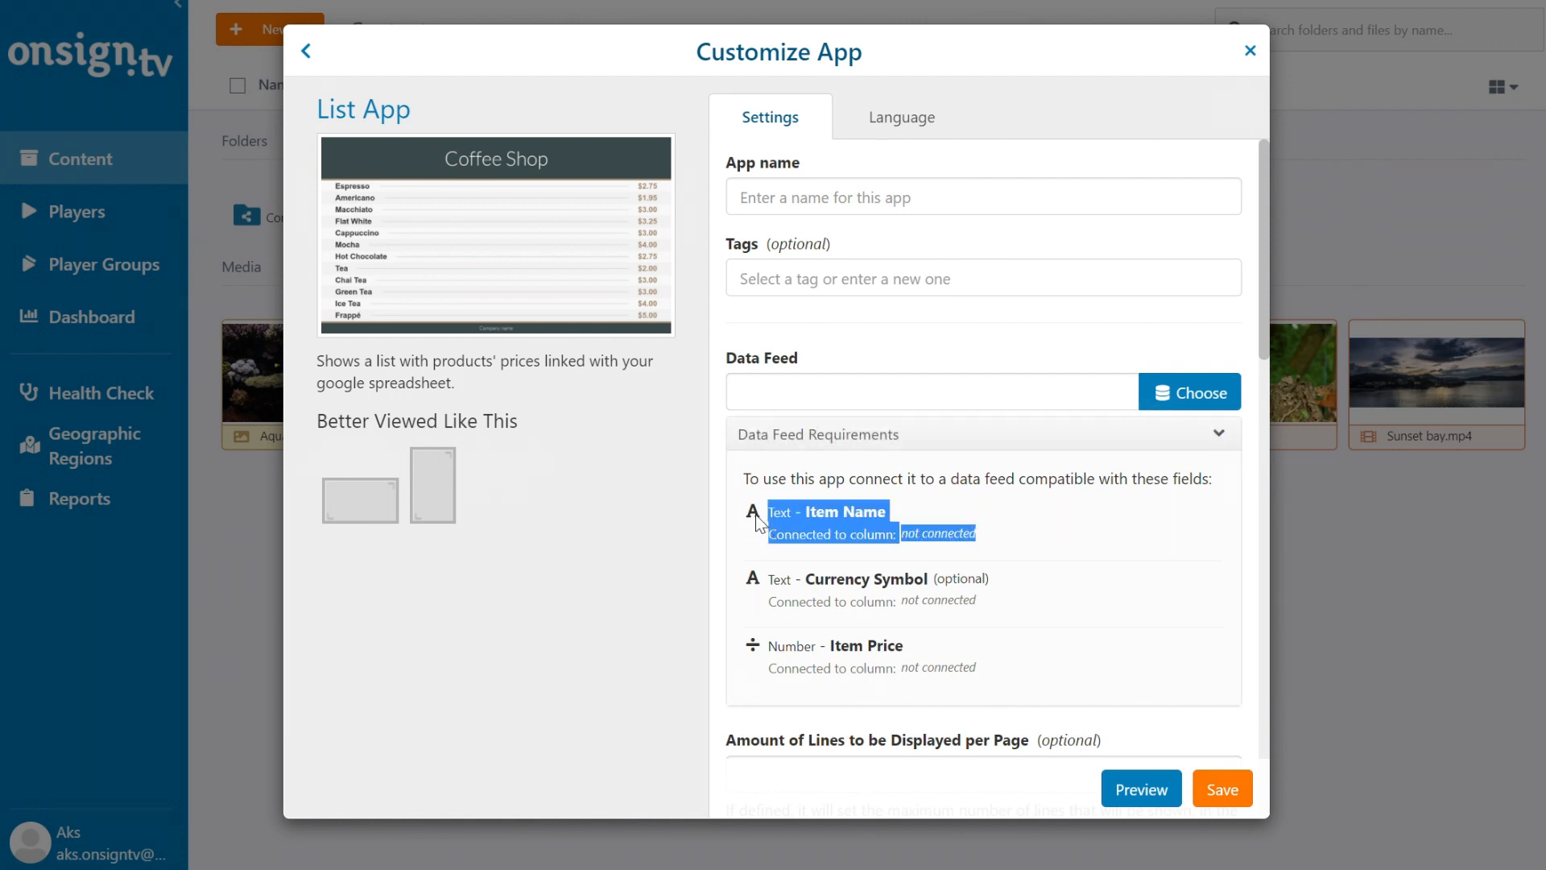
drag(1000, 664, 742, 649)
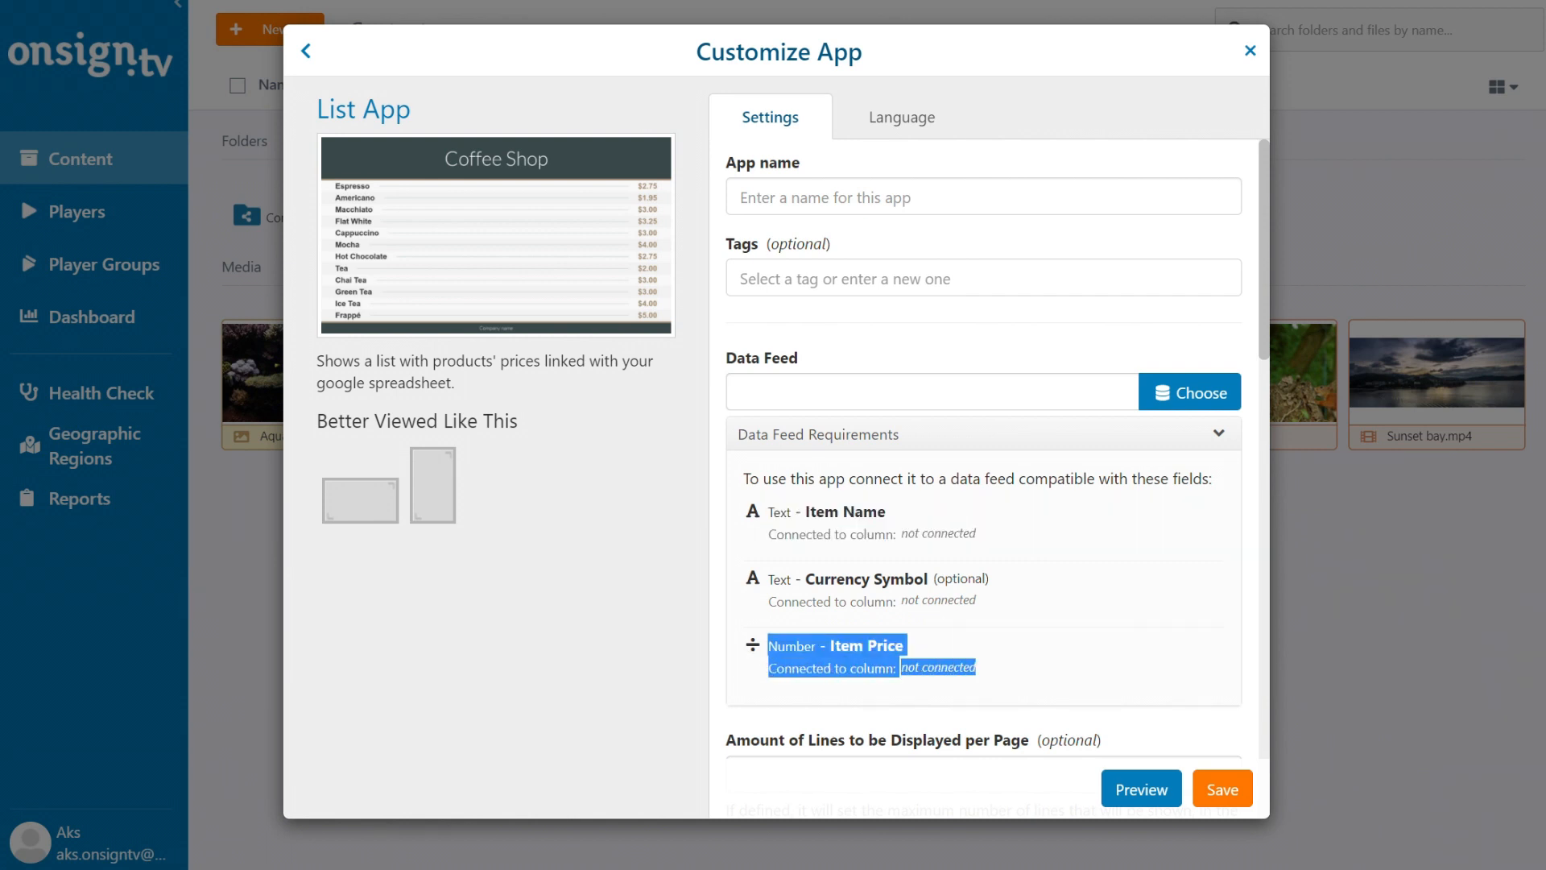
drag(992, 580, 761, 582)
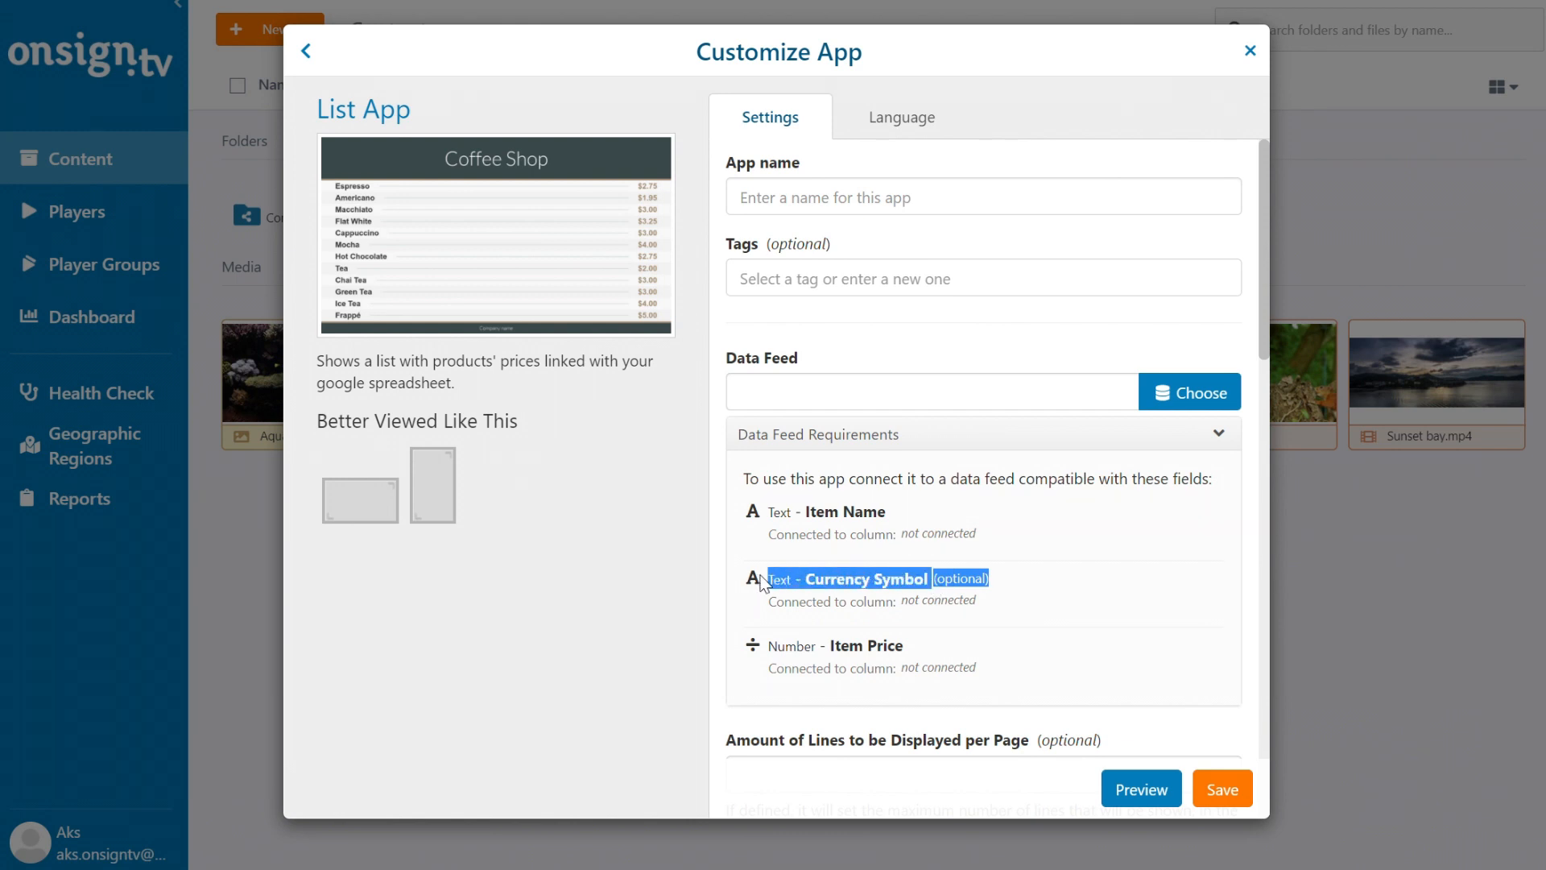
click(1028, 587)
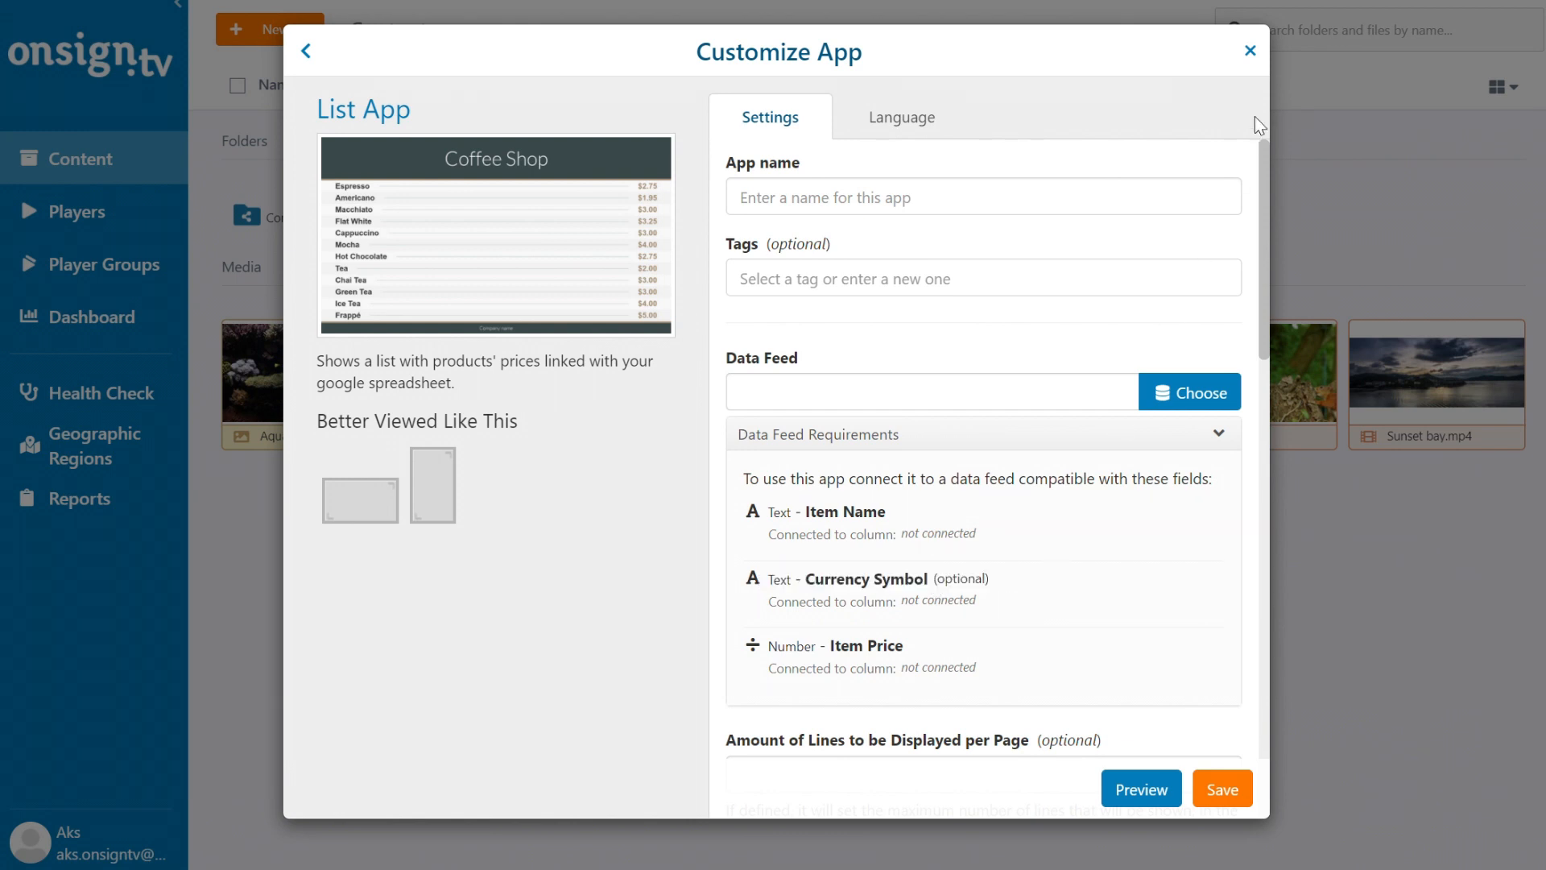
click(1250, 51)
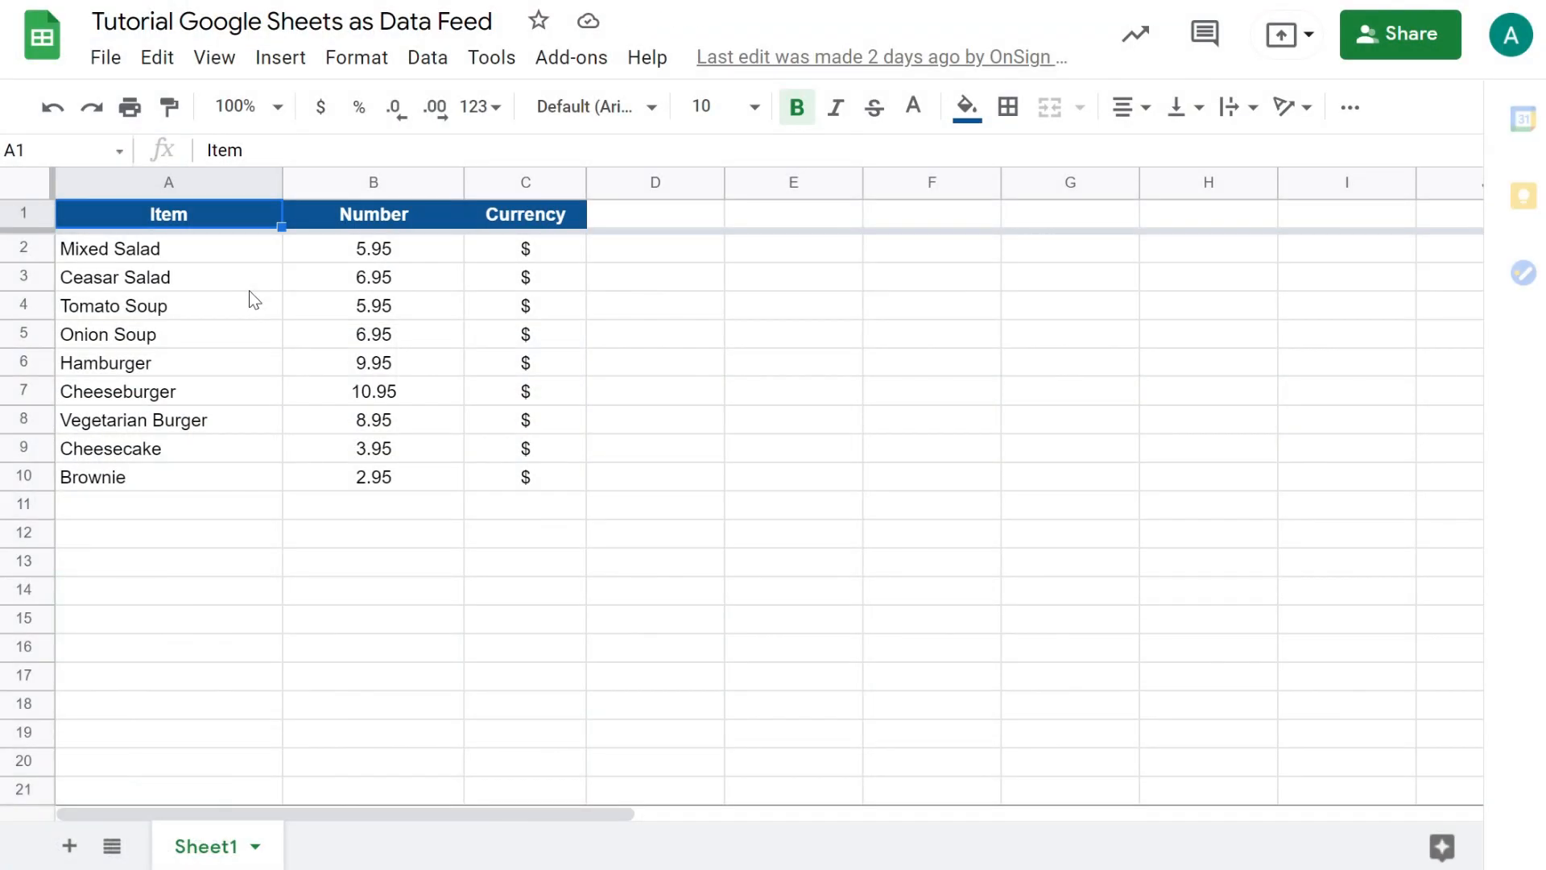
Review the Item, Number and Currency table in A1:C10, then open the spreadsheet's Share settings.
drag(121, 222, 524, 485)
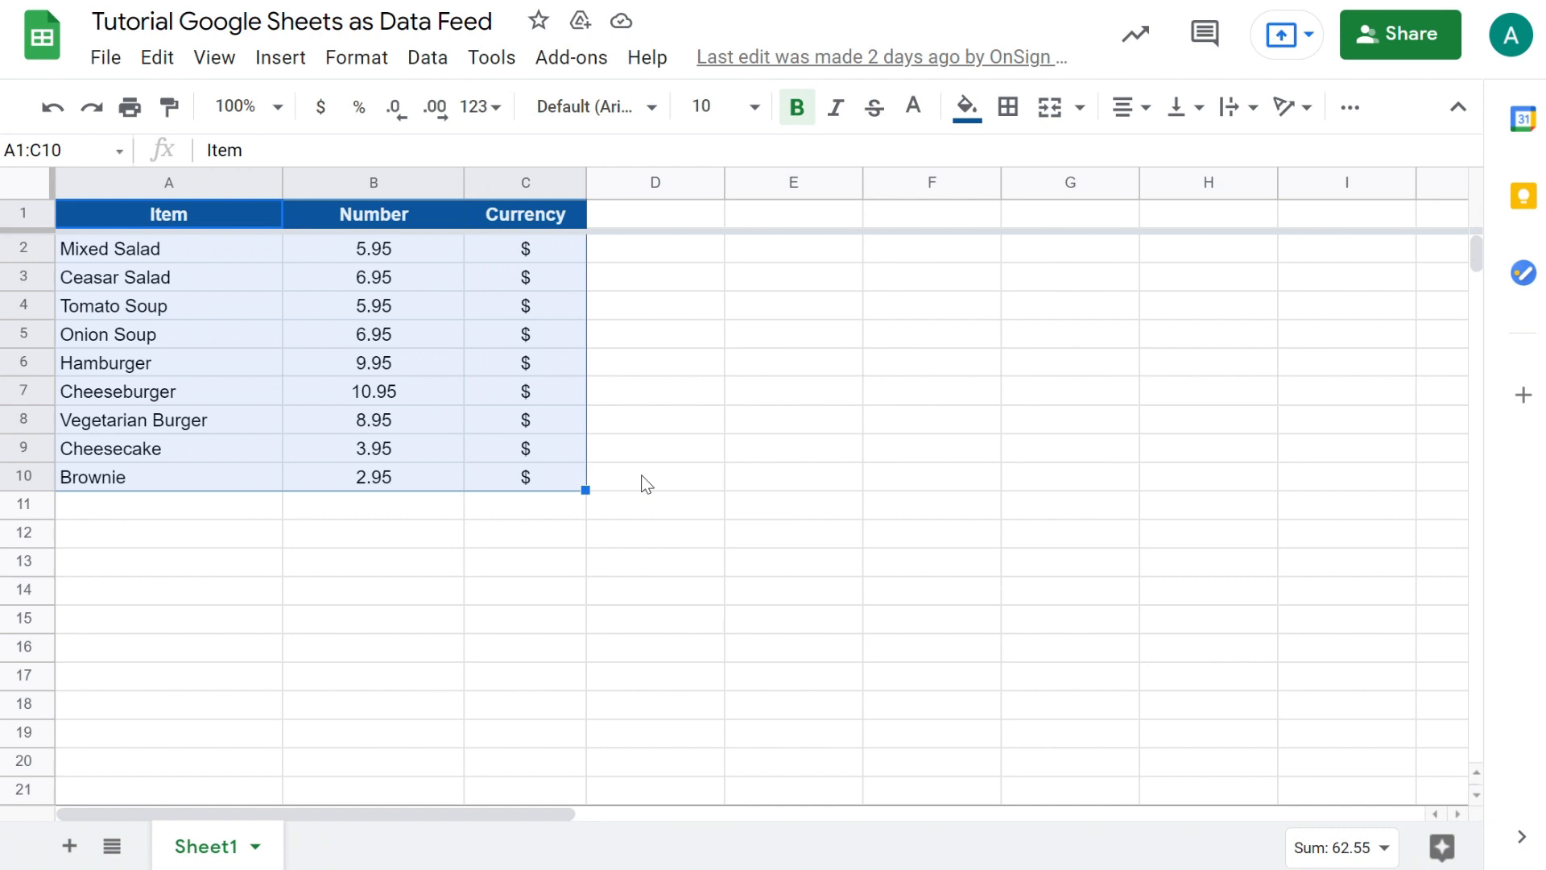
click(647, 485)
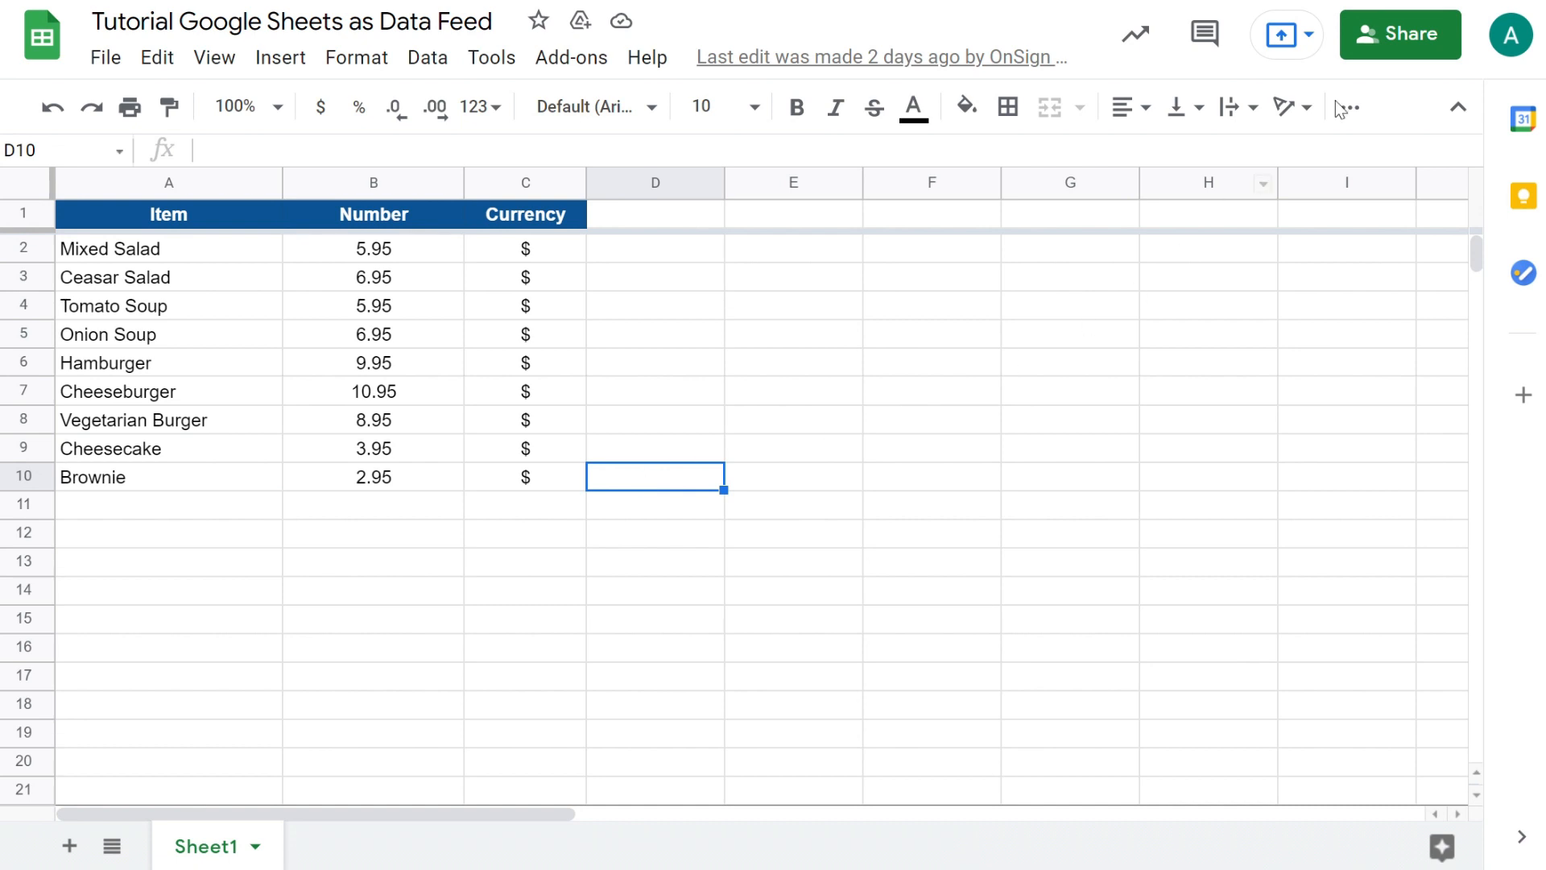
click(1394, 37)
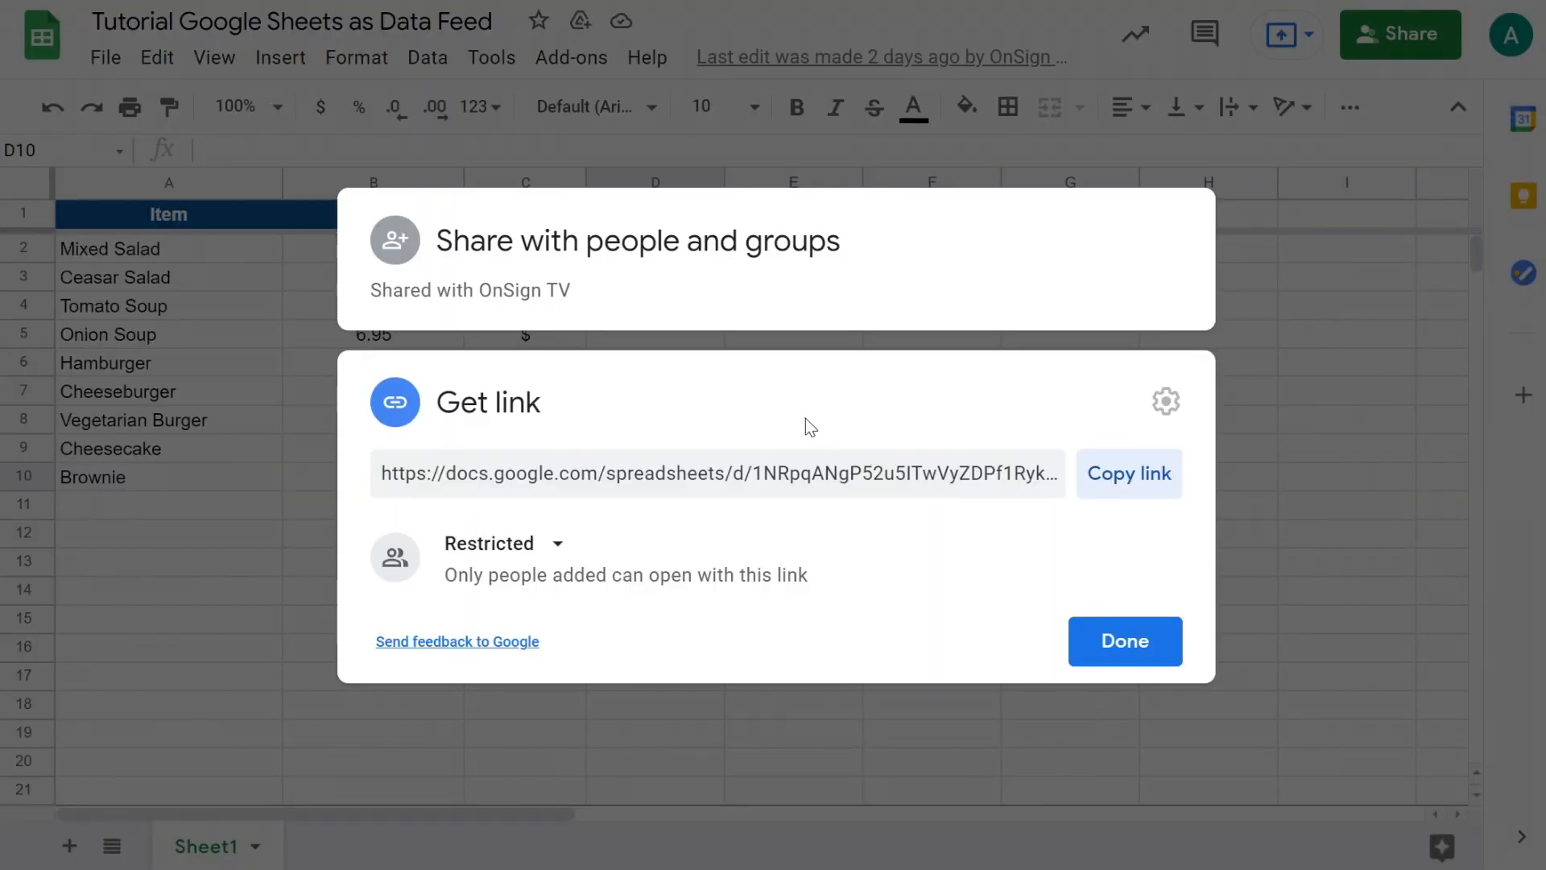
Change link access to Anyone with the link as Viewer and copy the sheet's link.
click(755, 385)
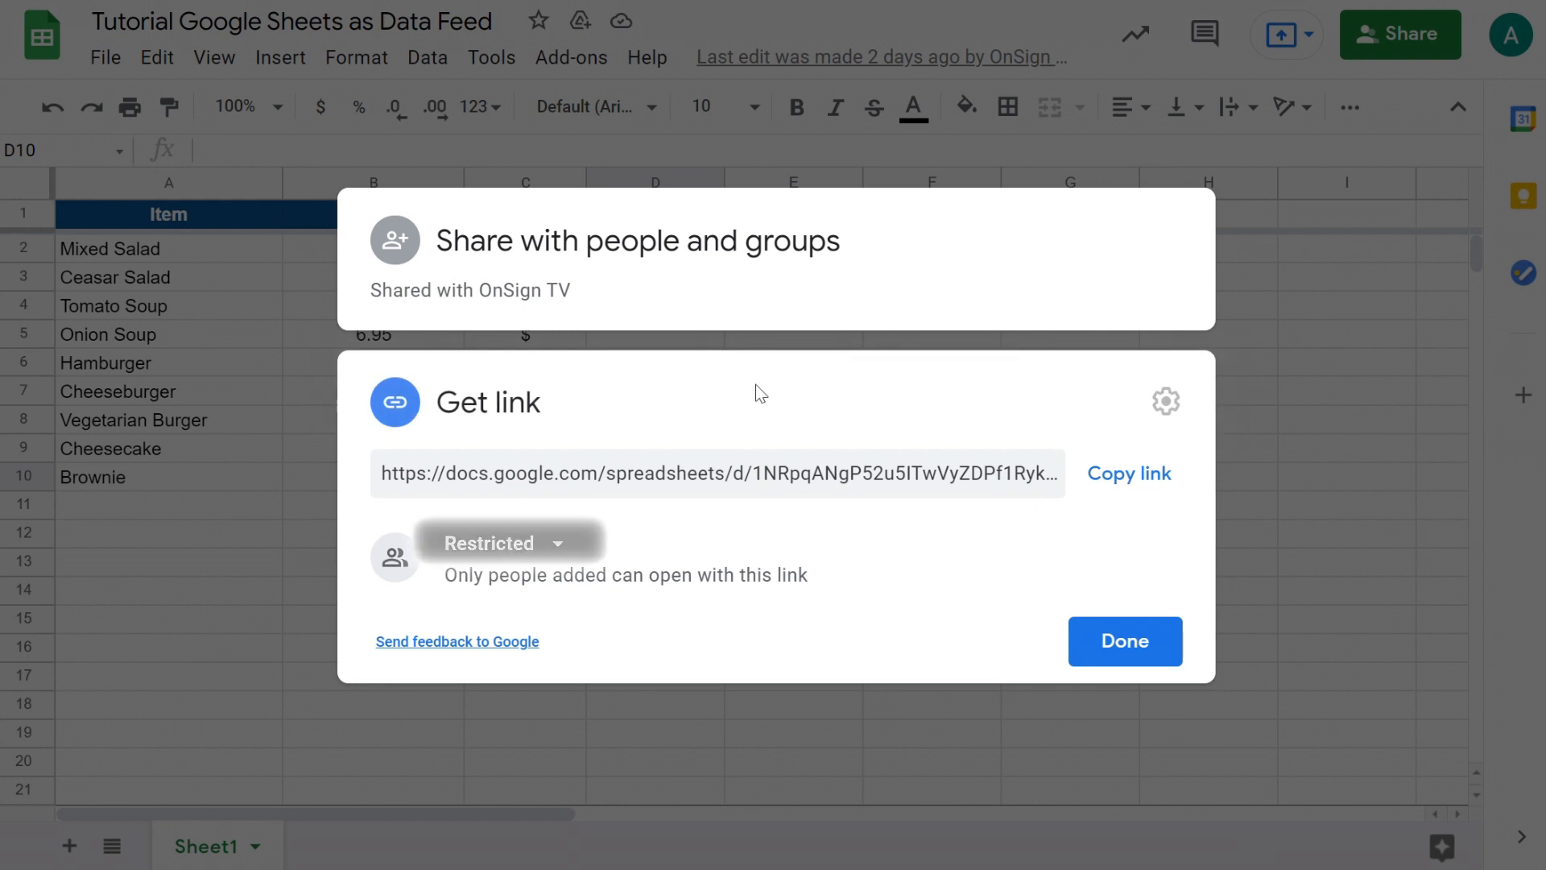
click(557, 548)
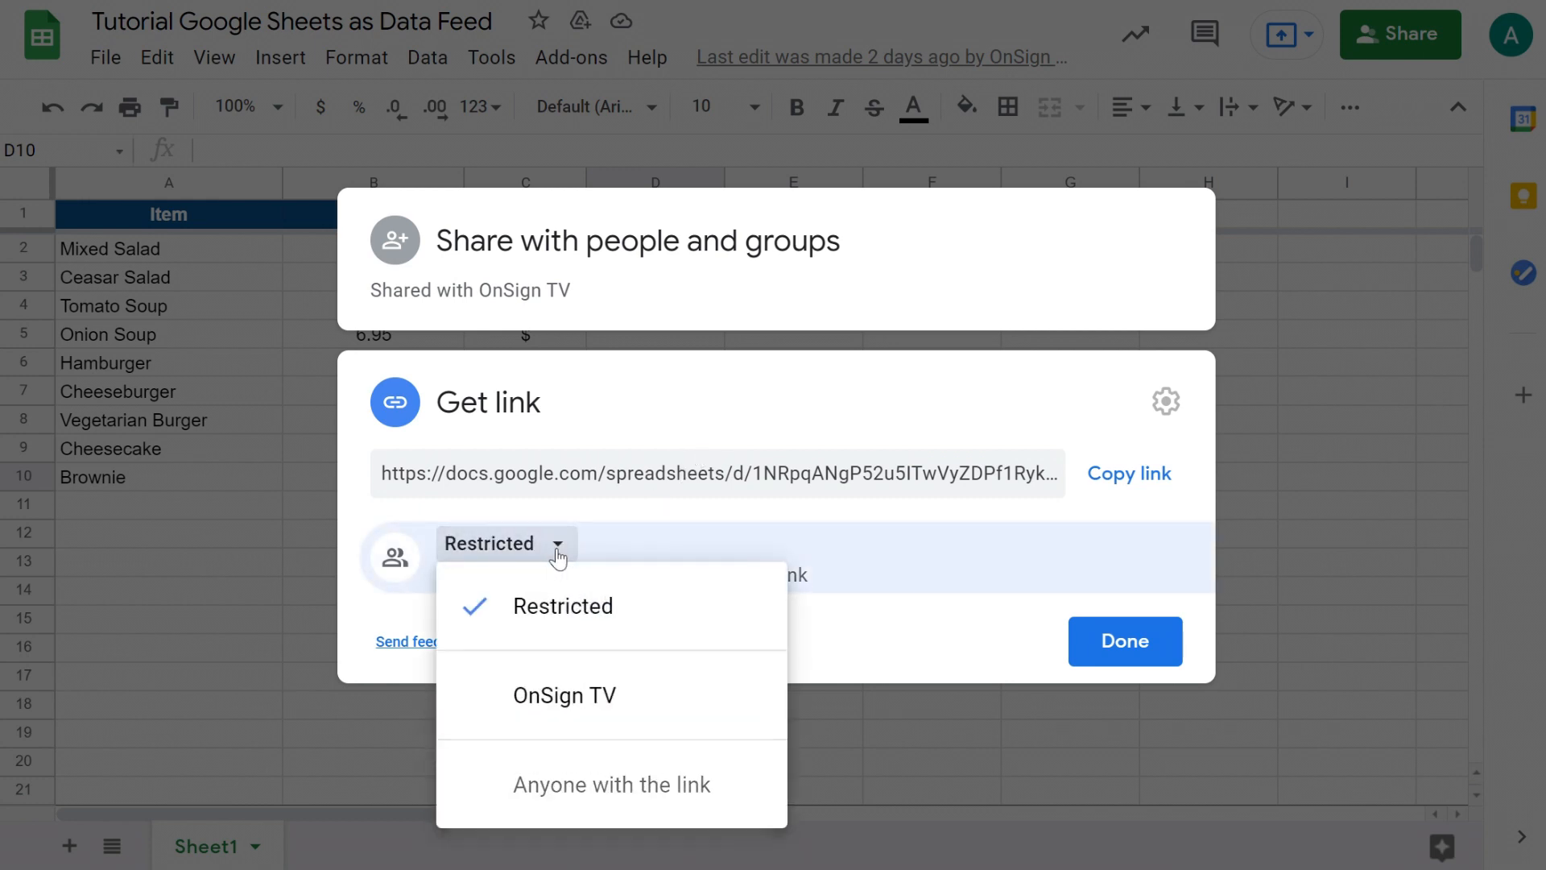
click(585, 788)
click(1120, 475)
click(1126, 638)
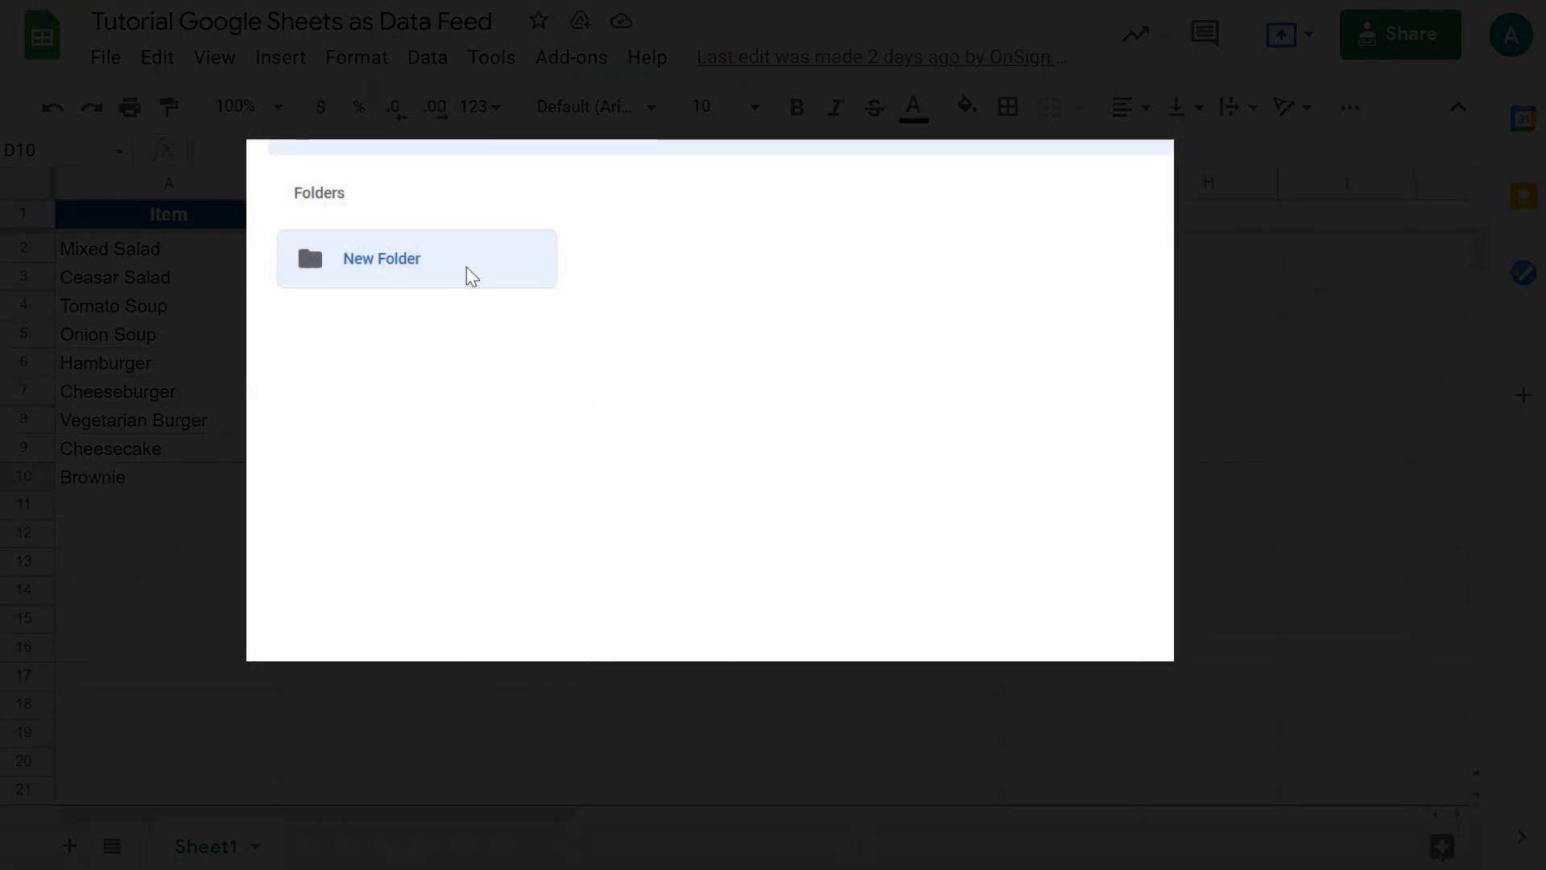
Start a new OnSign TV data feed named 'Menu list'.
right_click(471, 275)
click(527, 355)
click(548, 504)
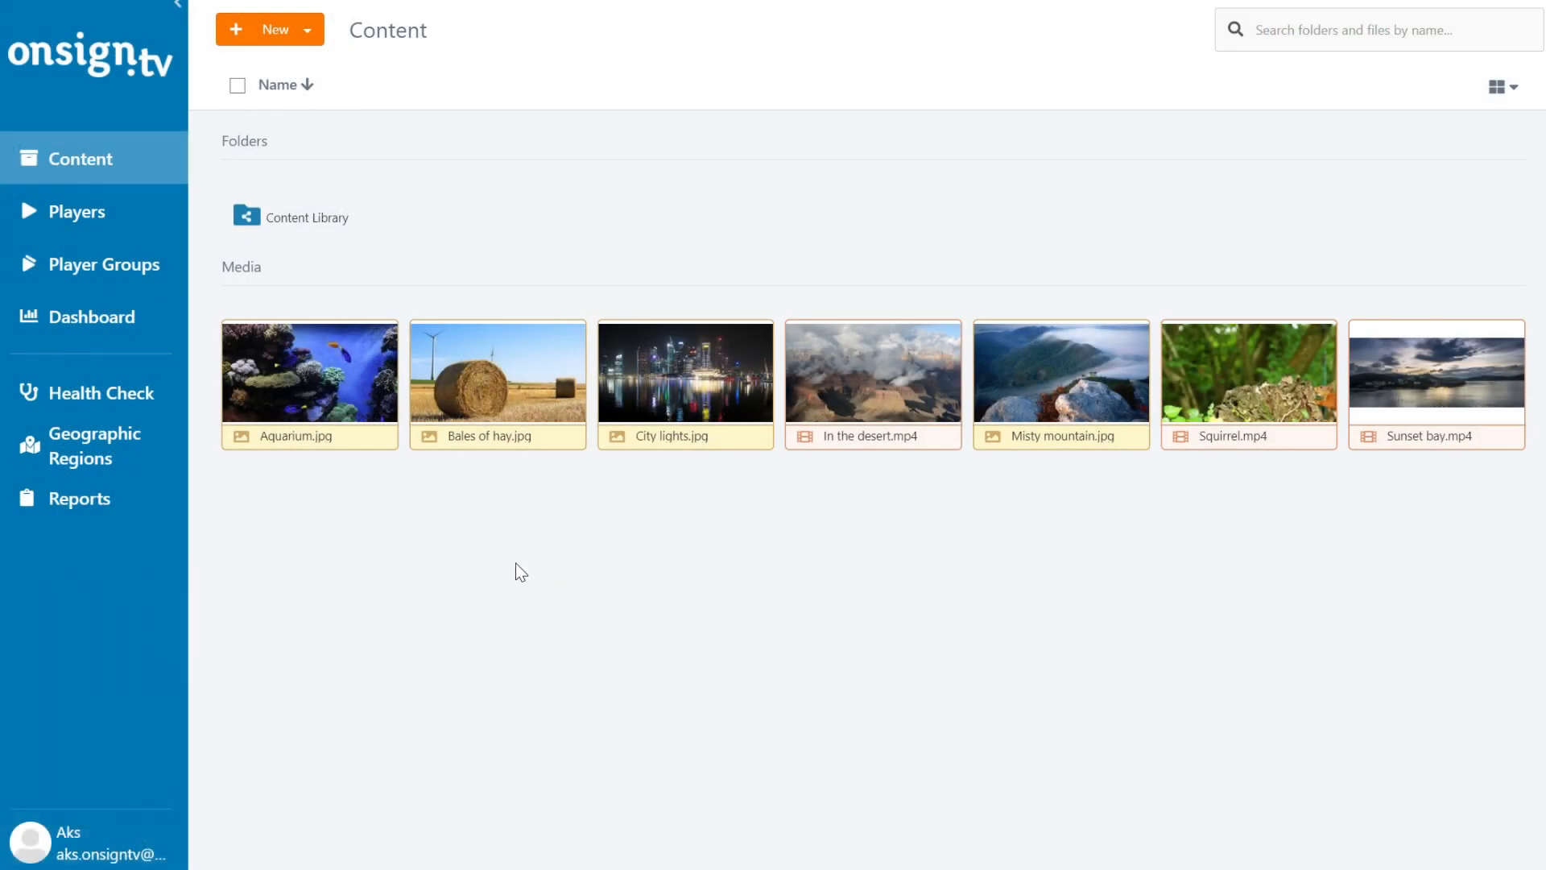
click(165, 11)
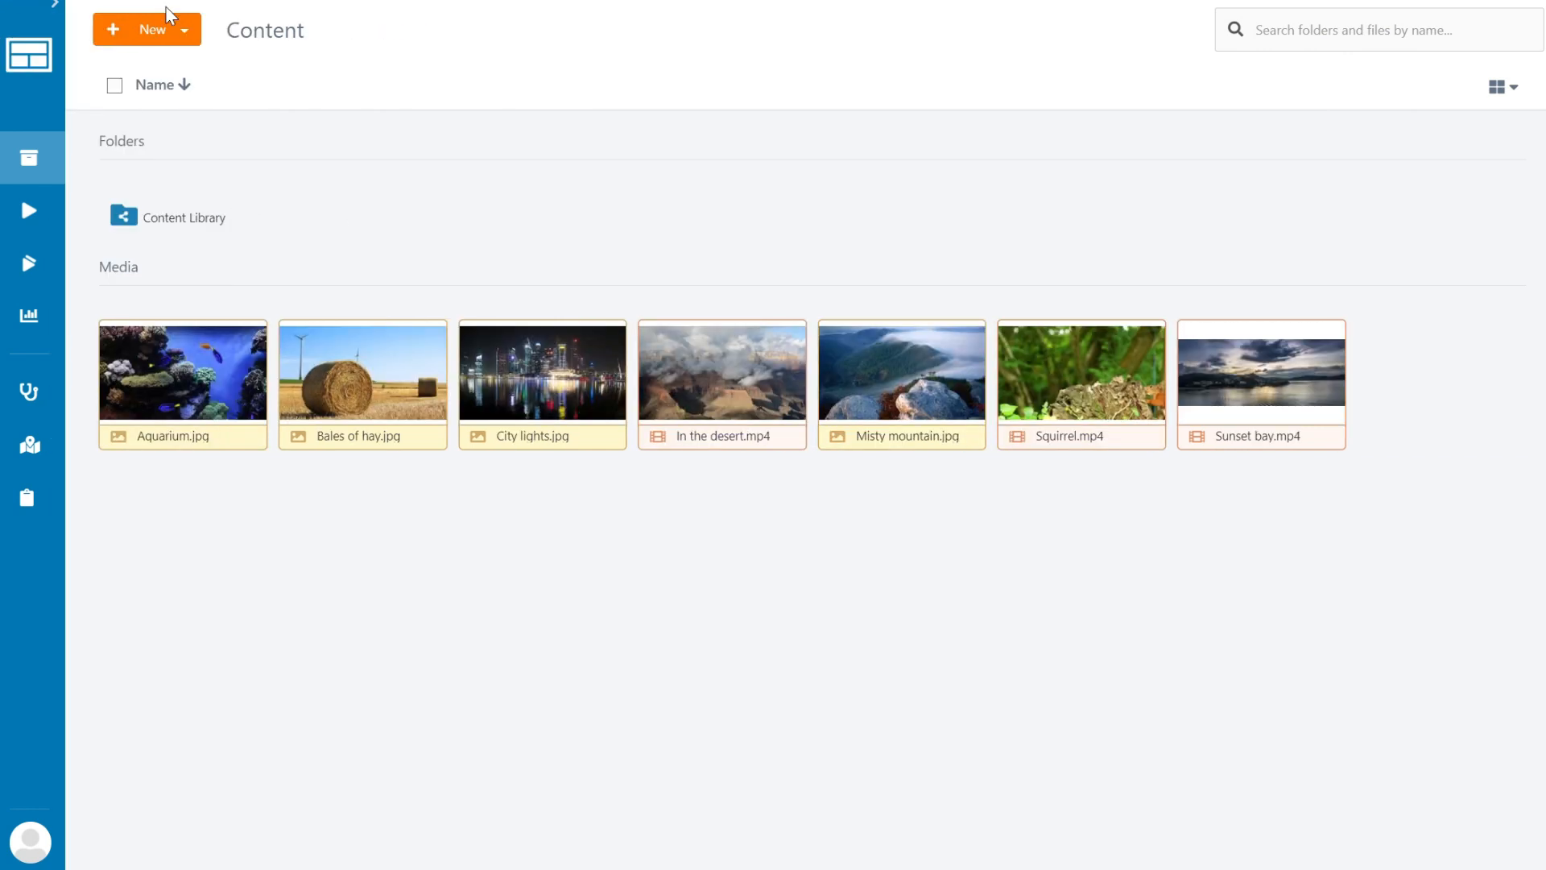
click(184, 32)
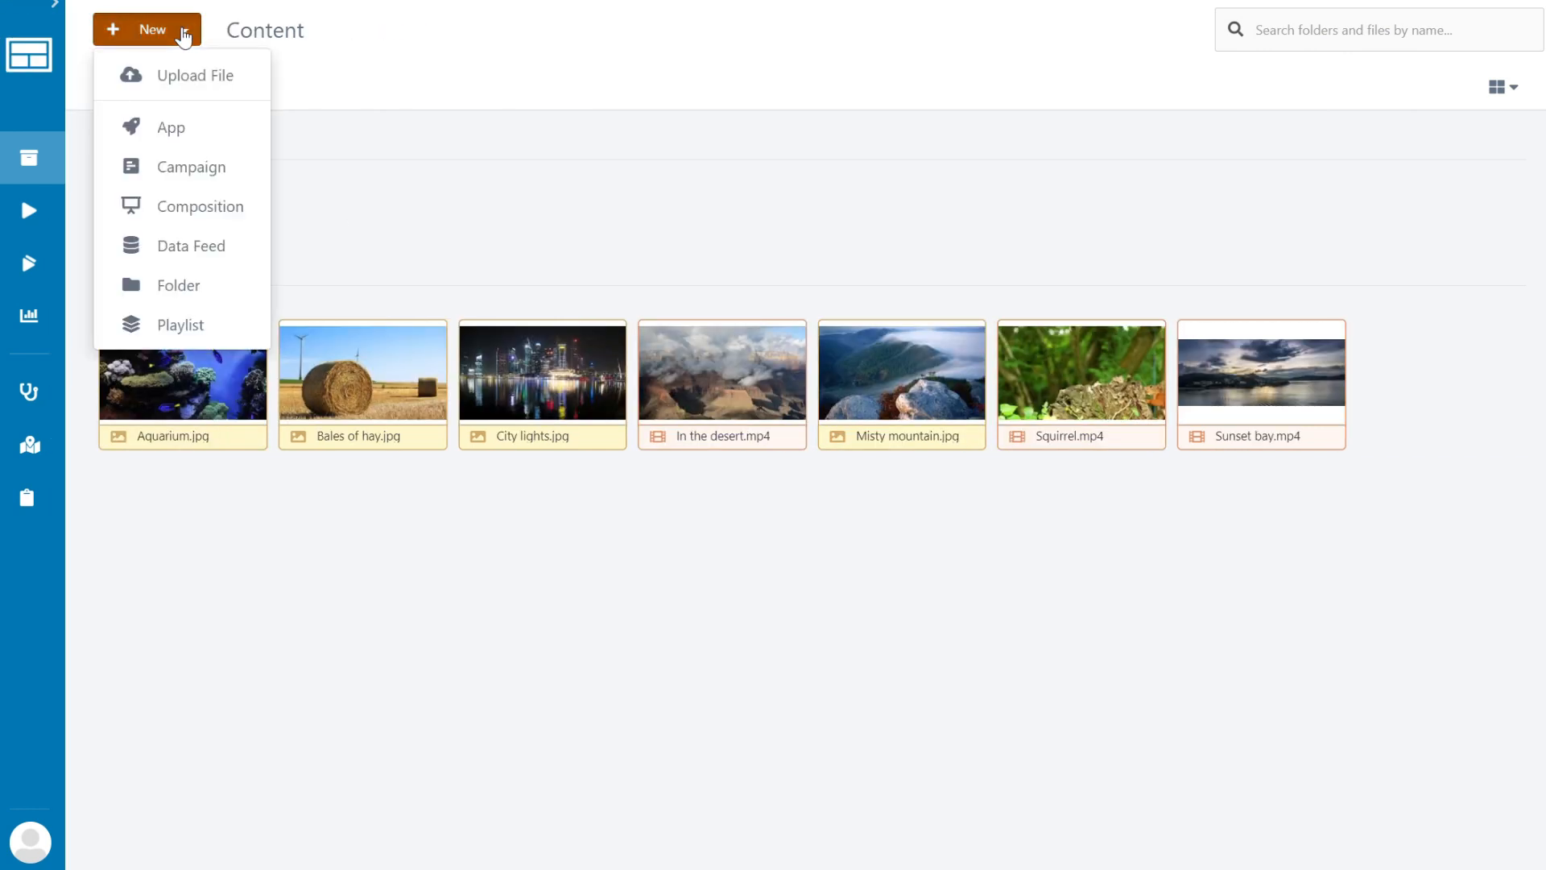
click(198, 248)
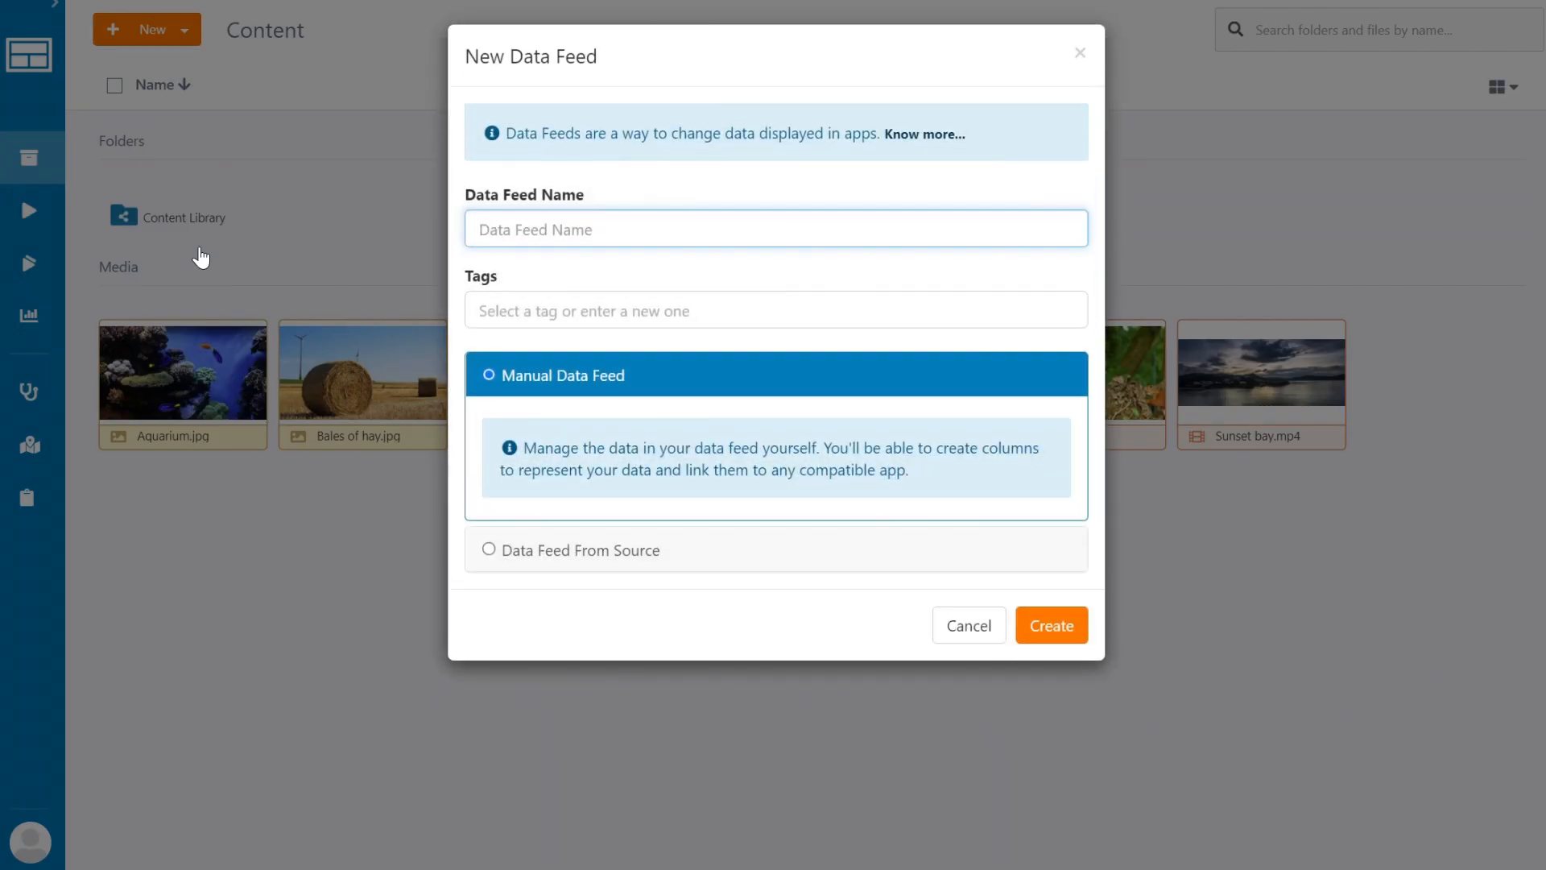
click(483, 242)
text(Menu list)
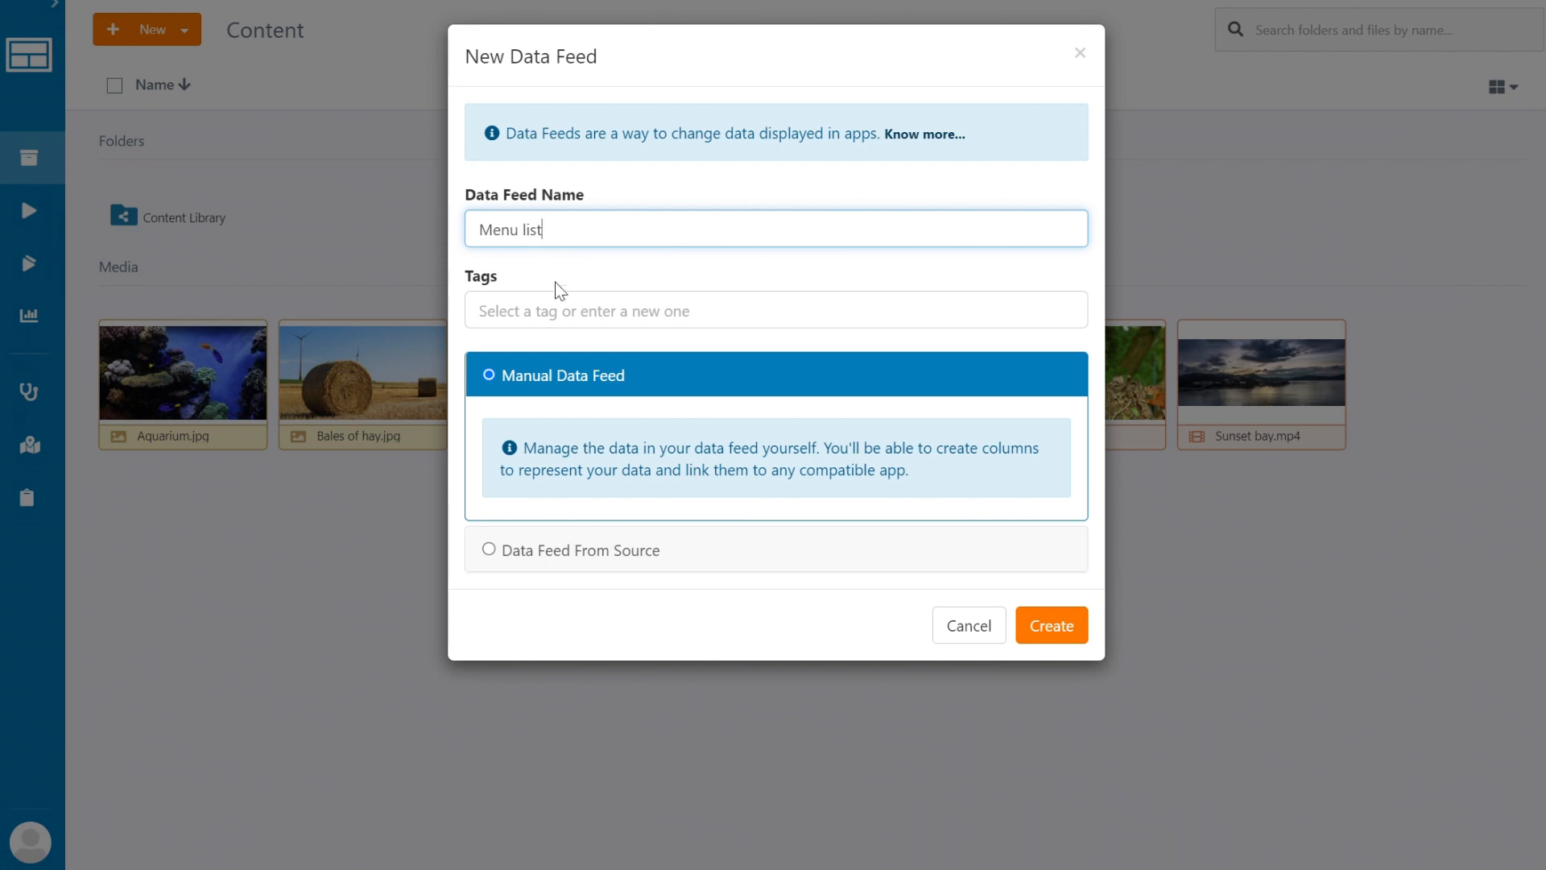
Import the feed from Google Sheets, pasting the spreadsheet's shareable URL.
click(564, 311)
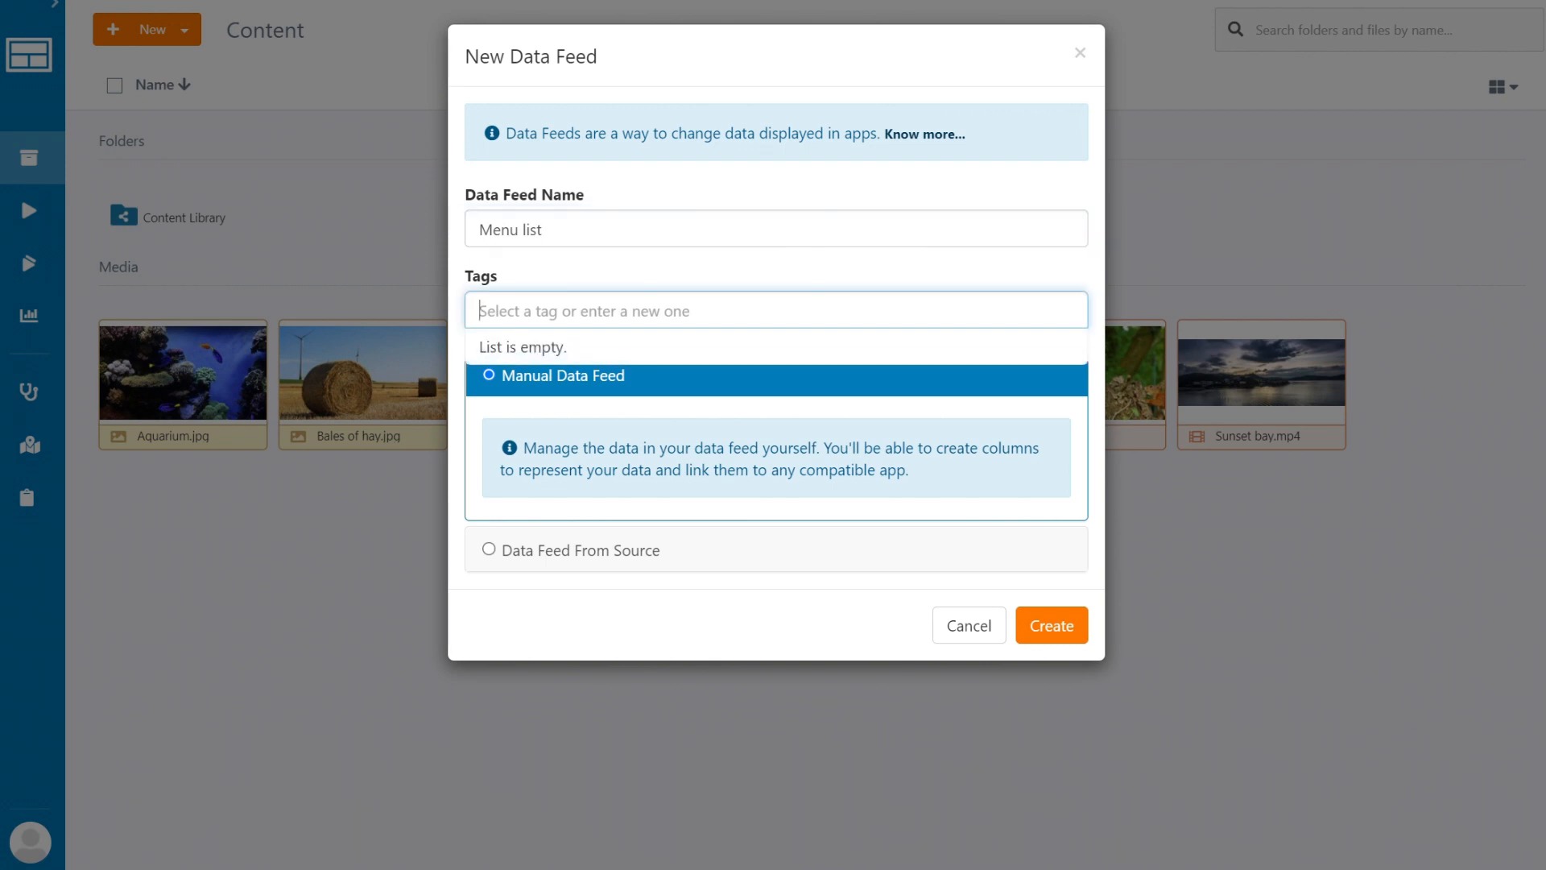
click(584, 555)
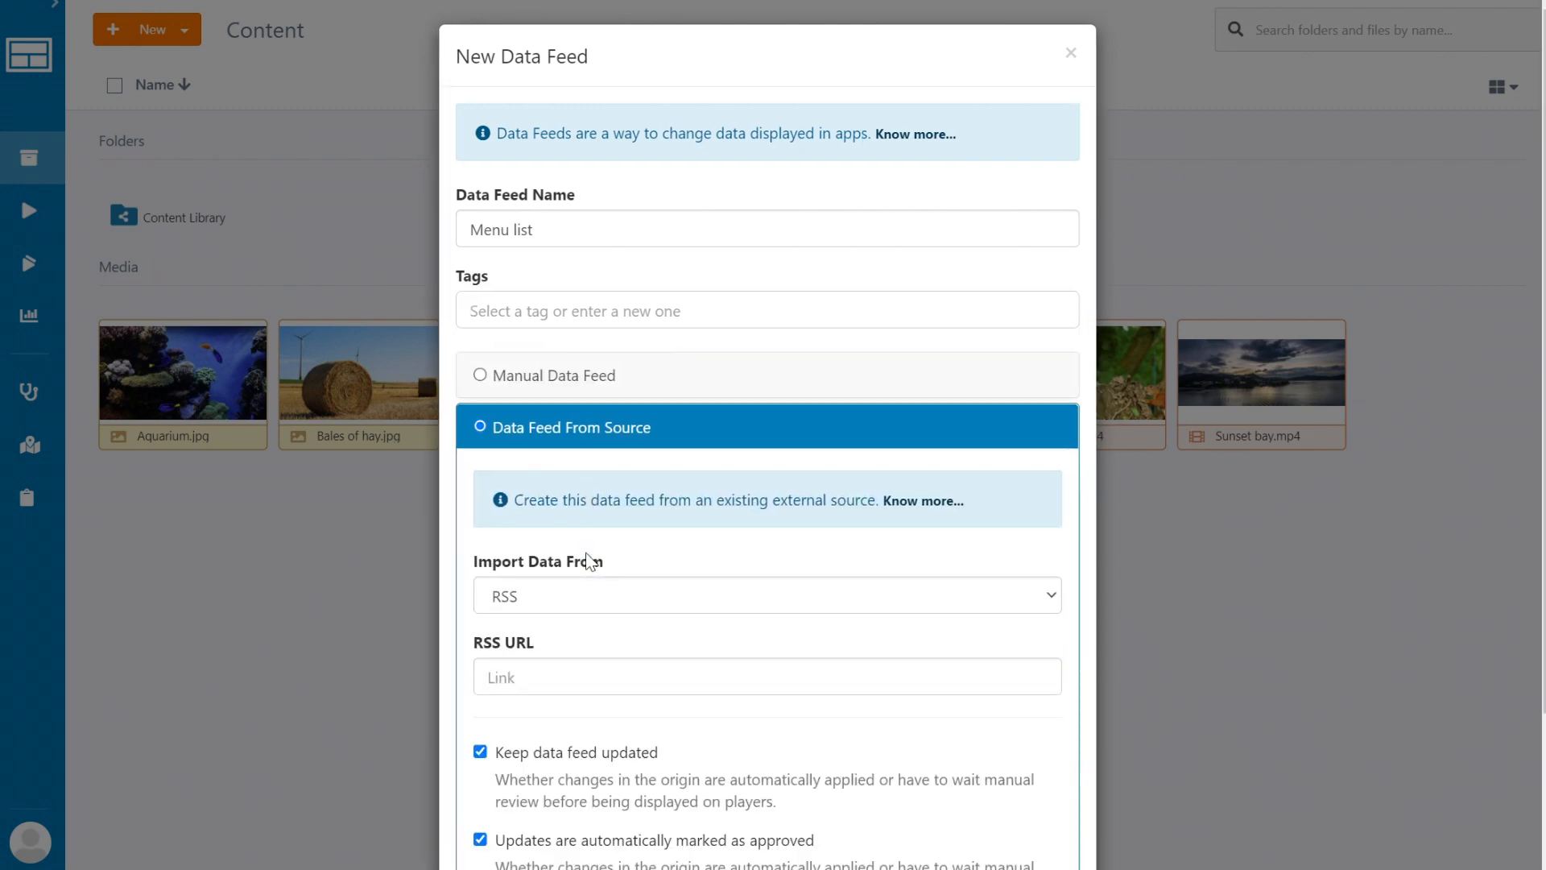
scroll(607, 442, down, 3)
click(653, 415)
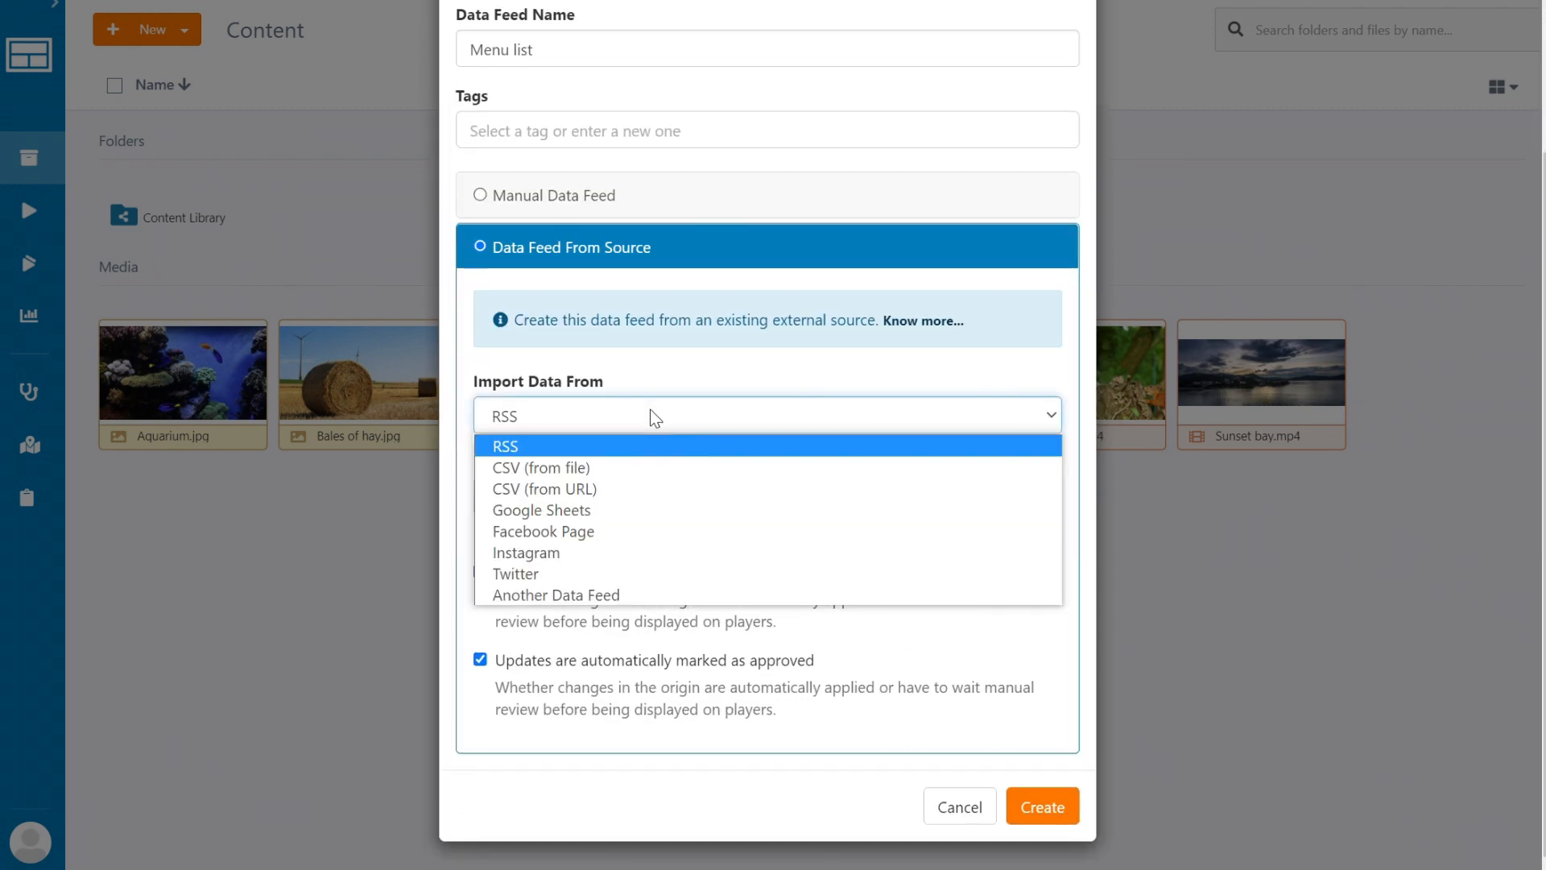
click(541, 510)
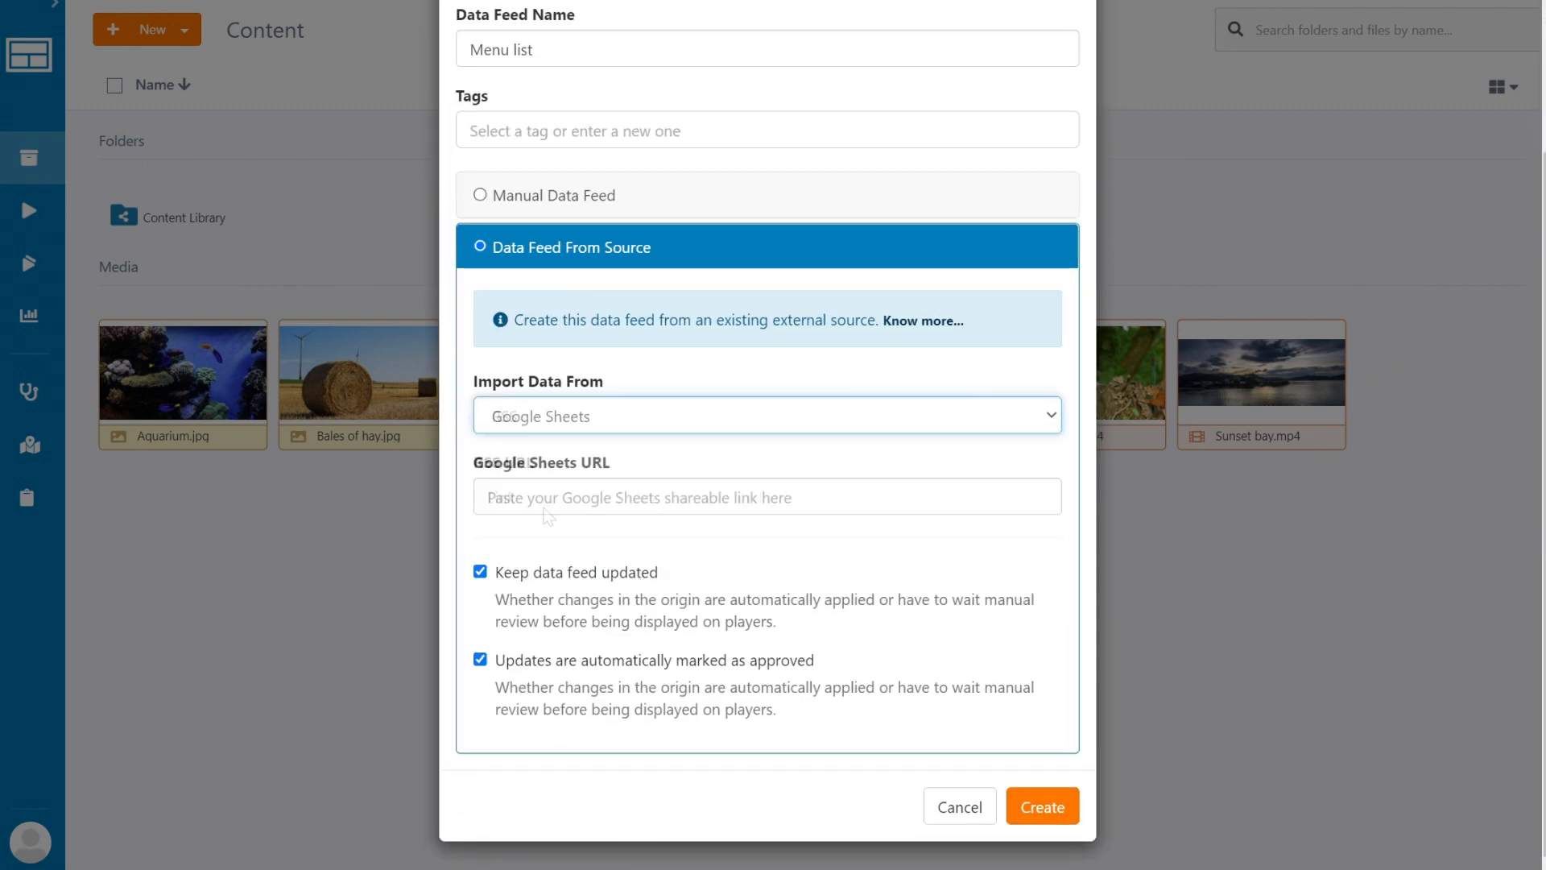
click(560, 496)
key(ctrl+v)
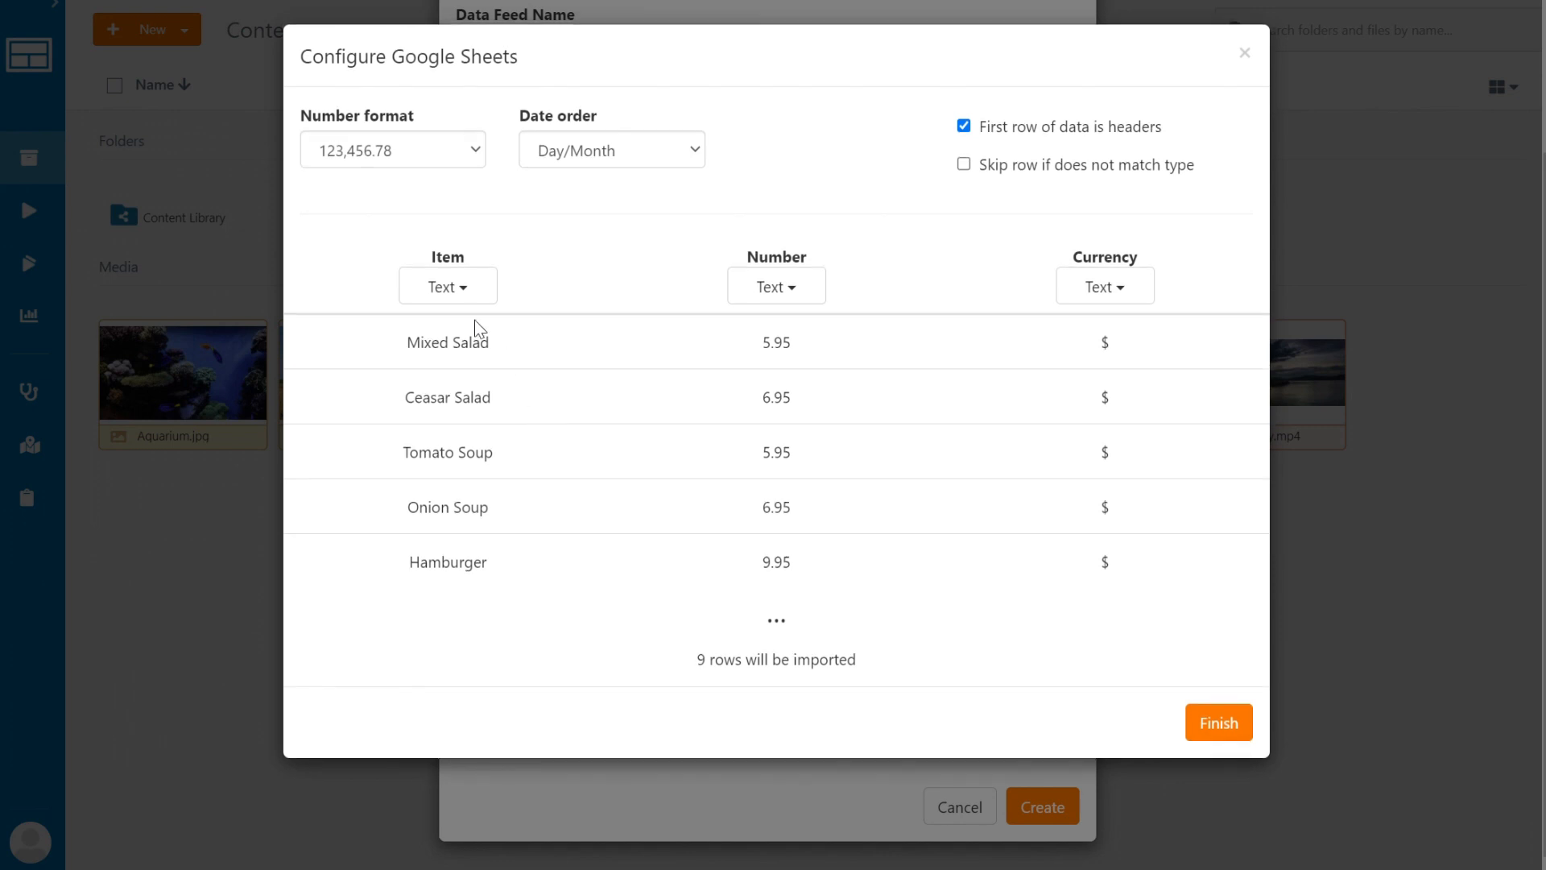
Set the Number column's data type to Number, leaving the Item column unchanged.
click(463, 296)
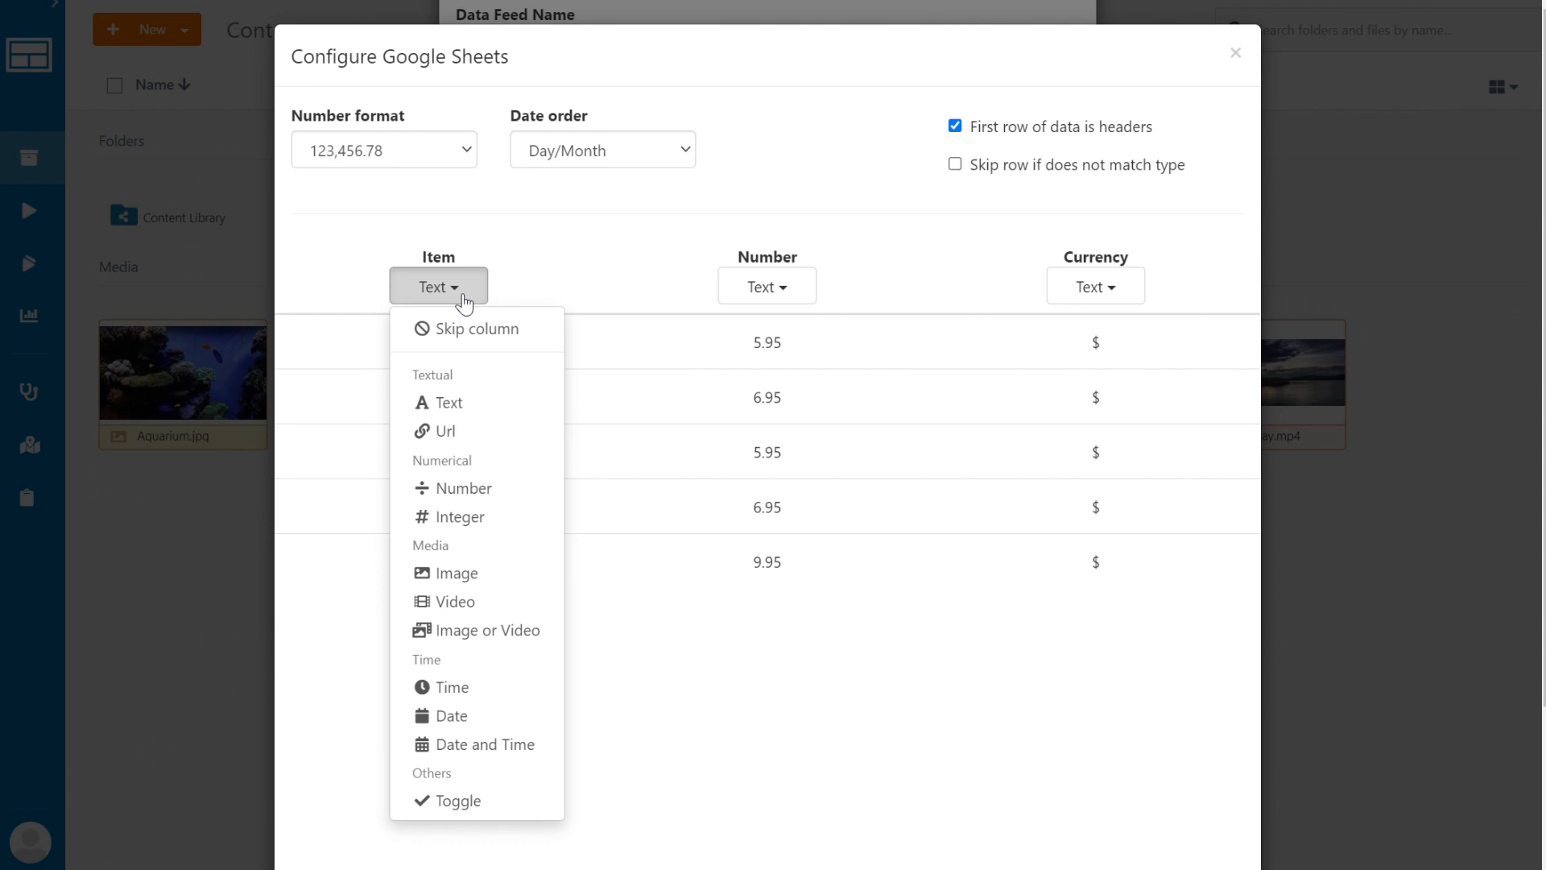
click(463, 298)
click(796, 288)
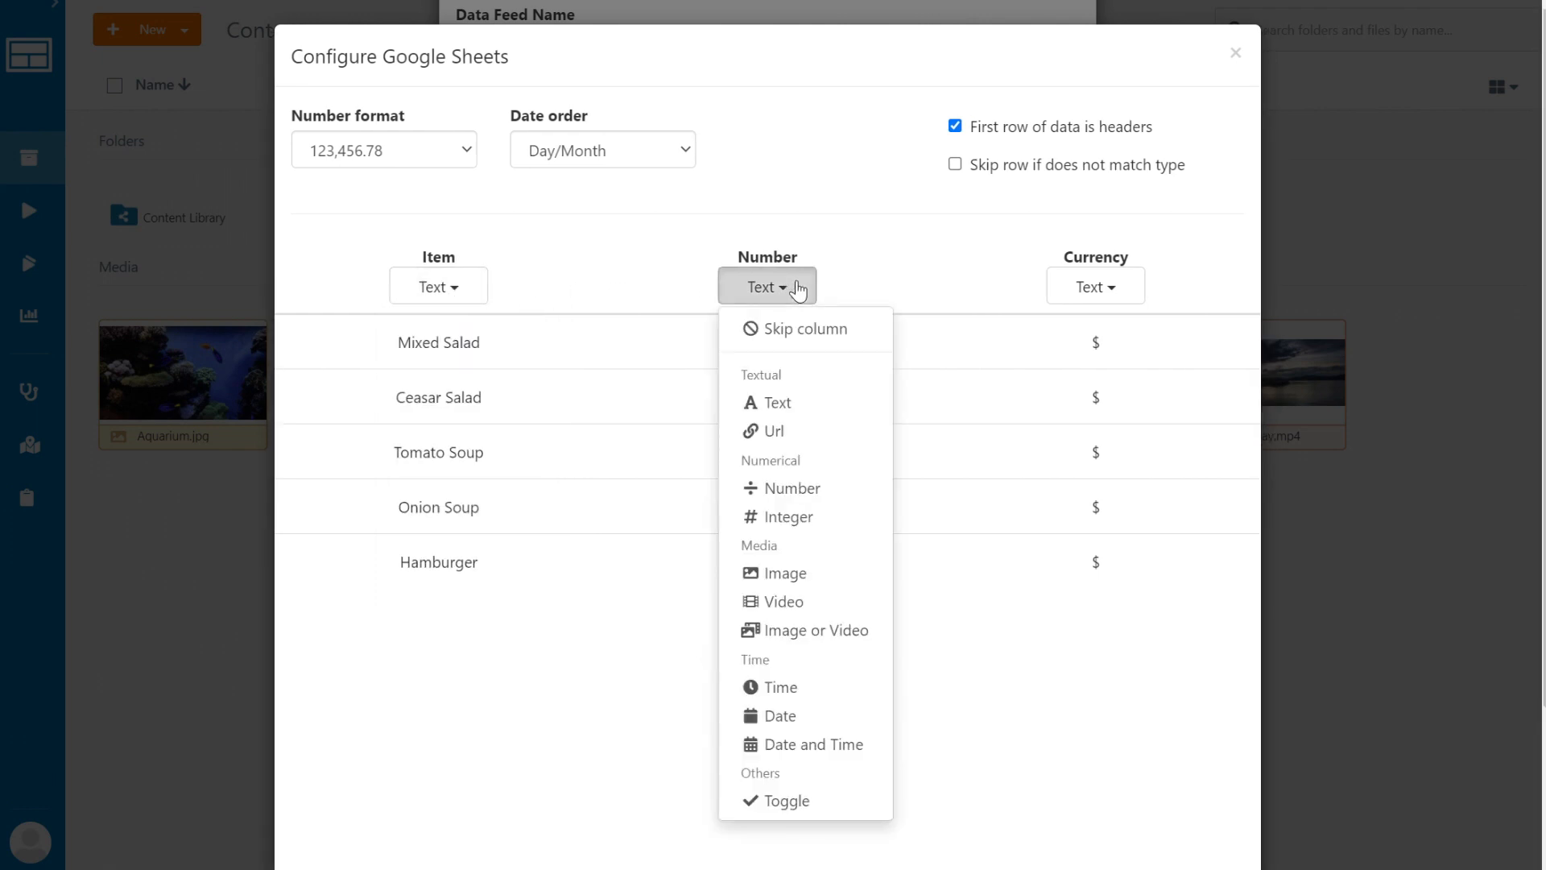
click(790, 488)
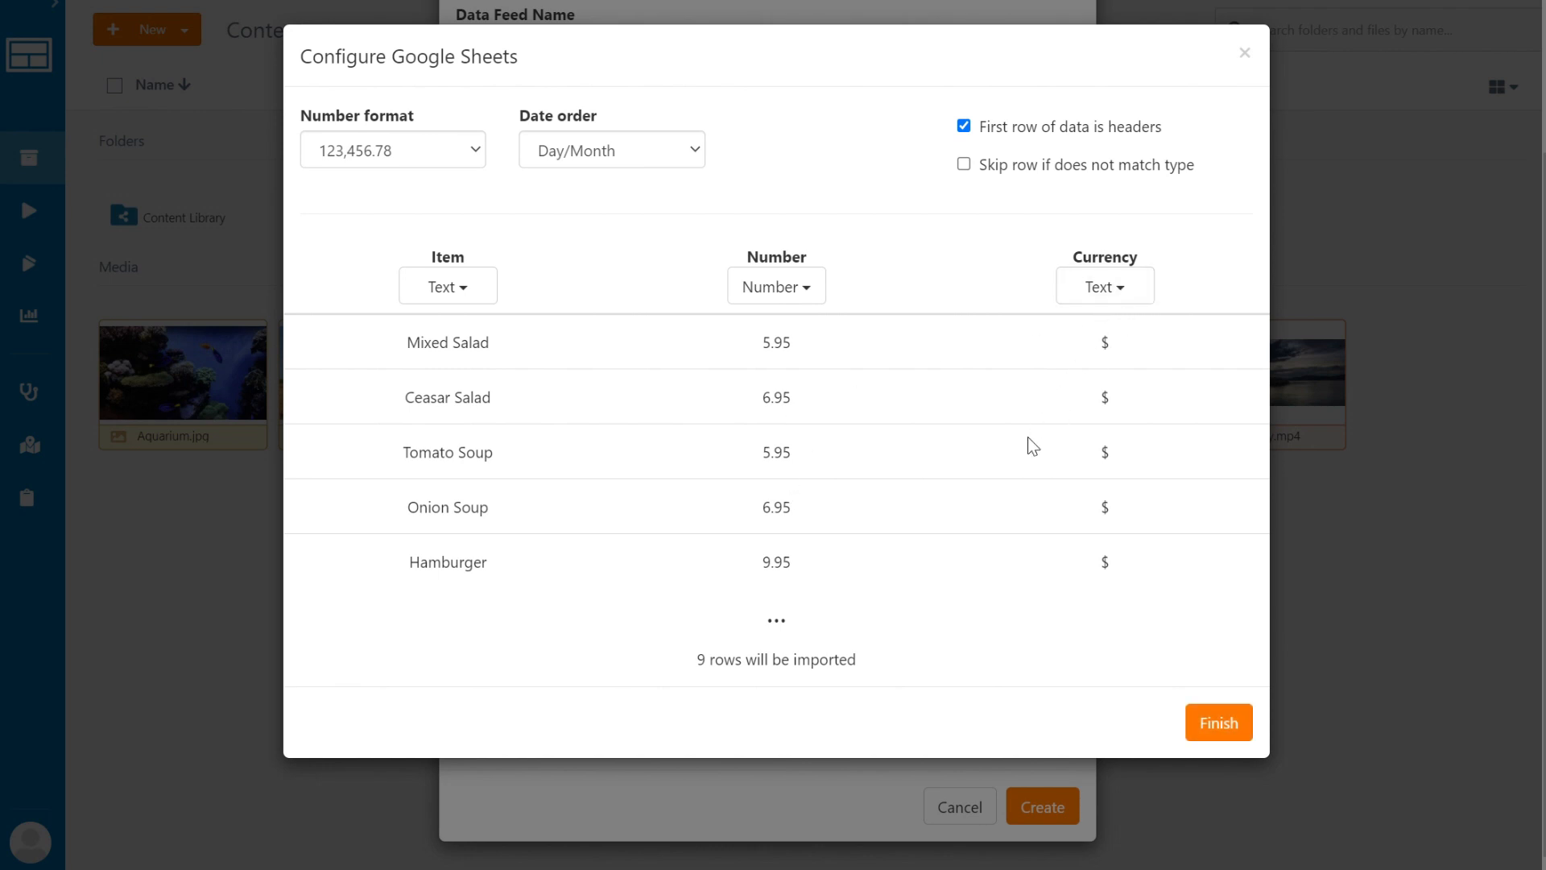
Finish the column setup and create the Menu list data feed.
click(1218, 724)
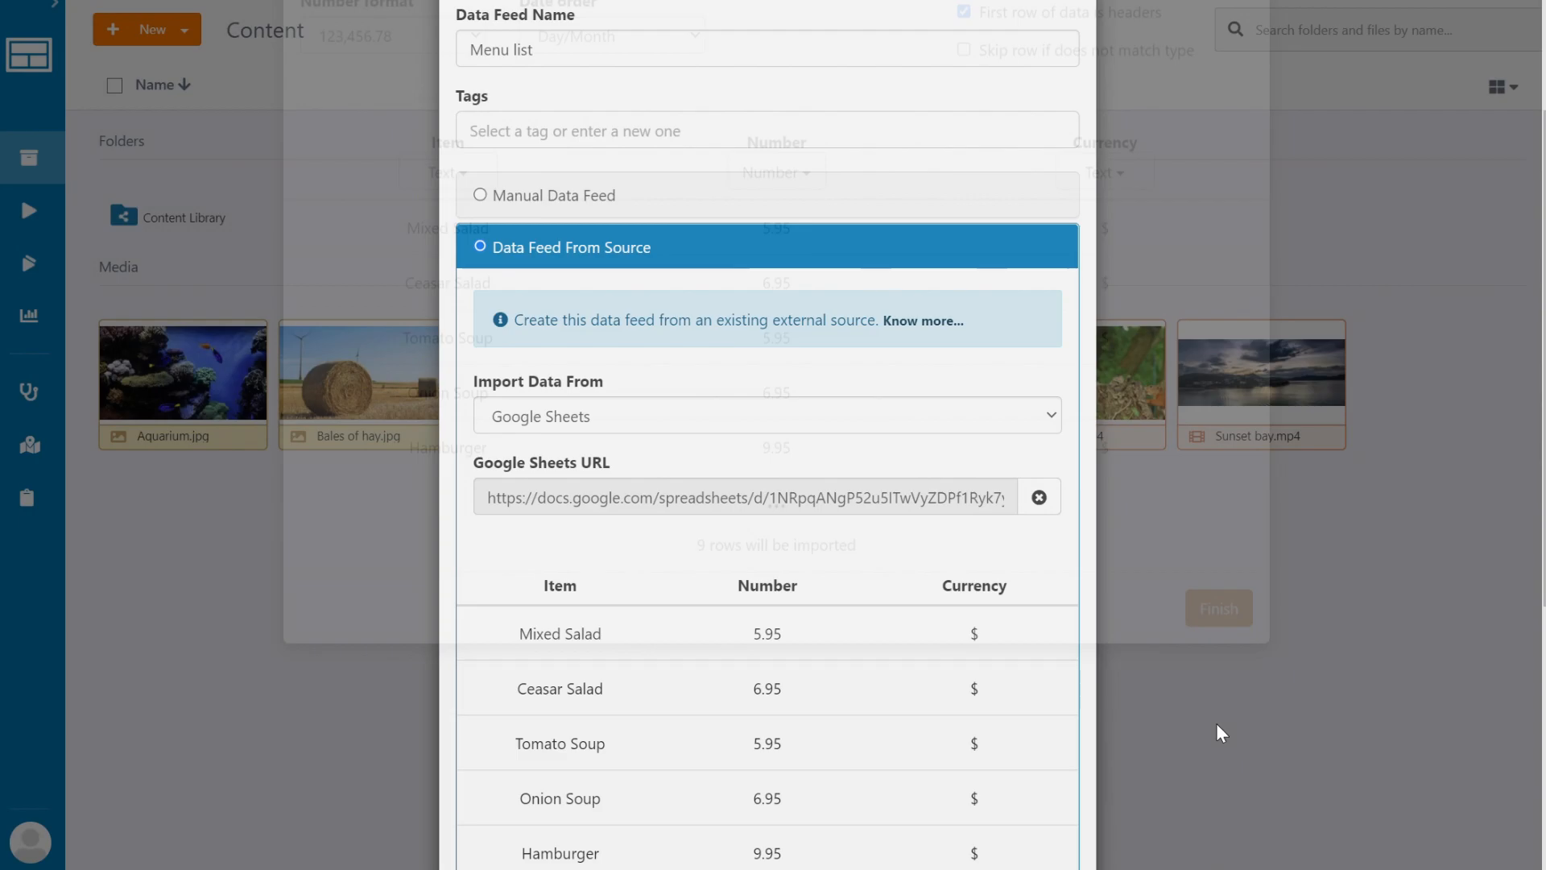
scroll(990, 593, down, 5)
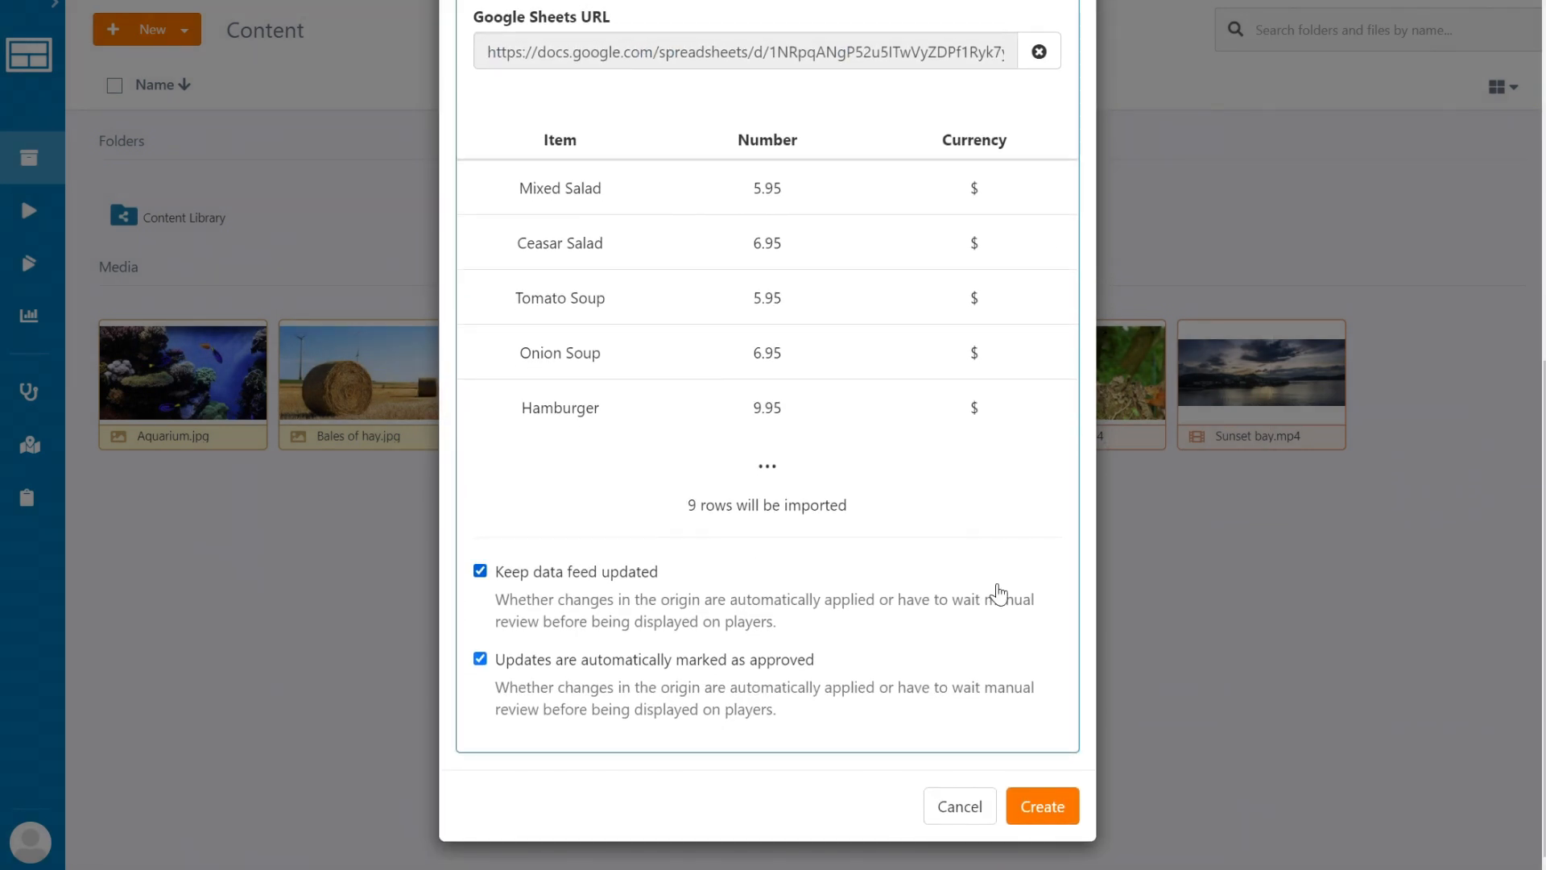
click(1050, 802)
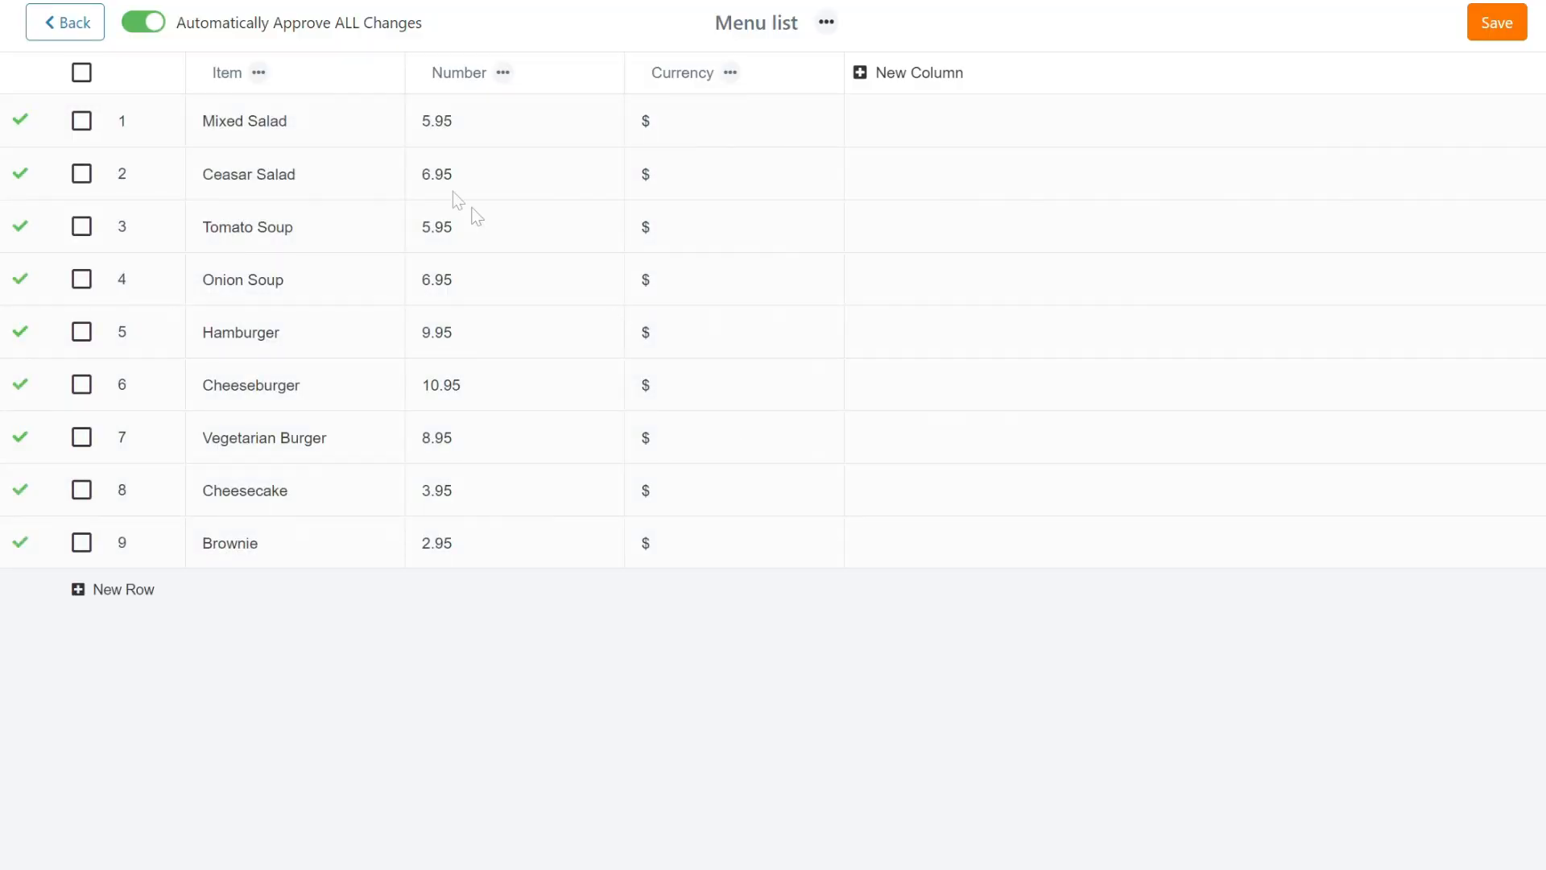
Browse the feed's imported Item and Number rows from Mixed Salad down, then open the New menu.
click(258, 73)
click(503, 73)
click(306, 122)
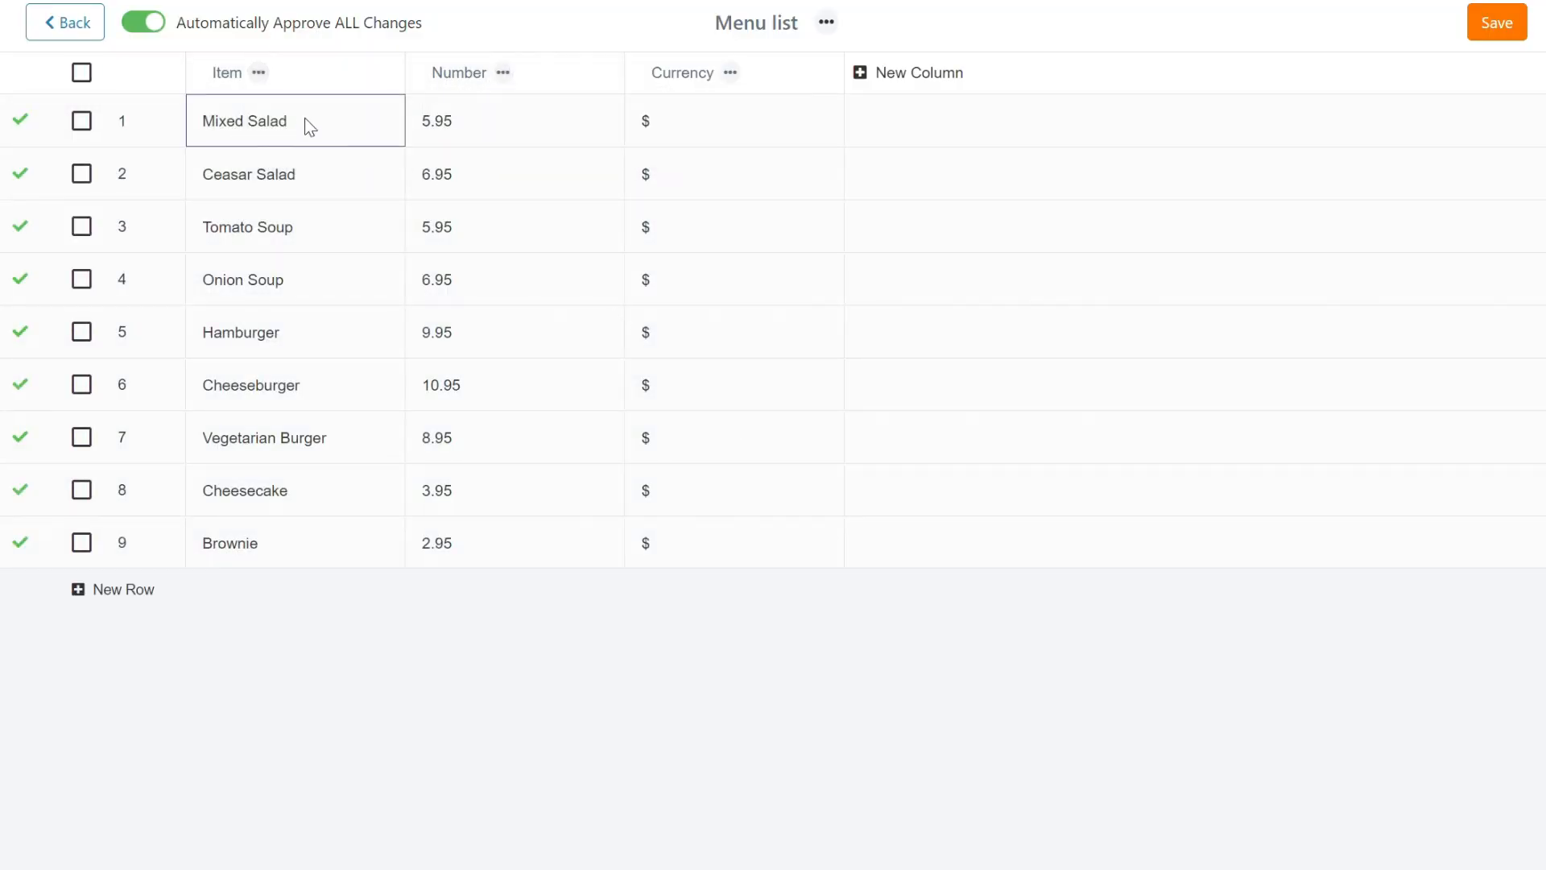
key(Down)
key(Down)
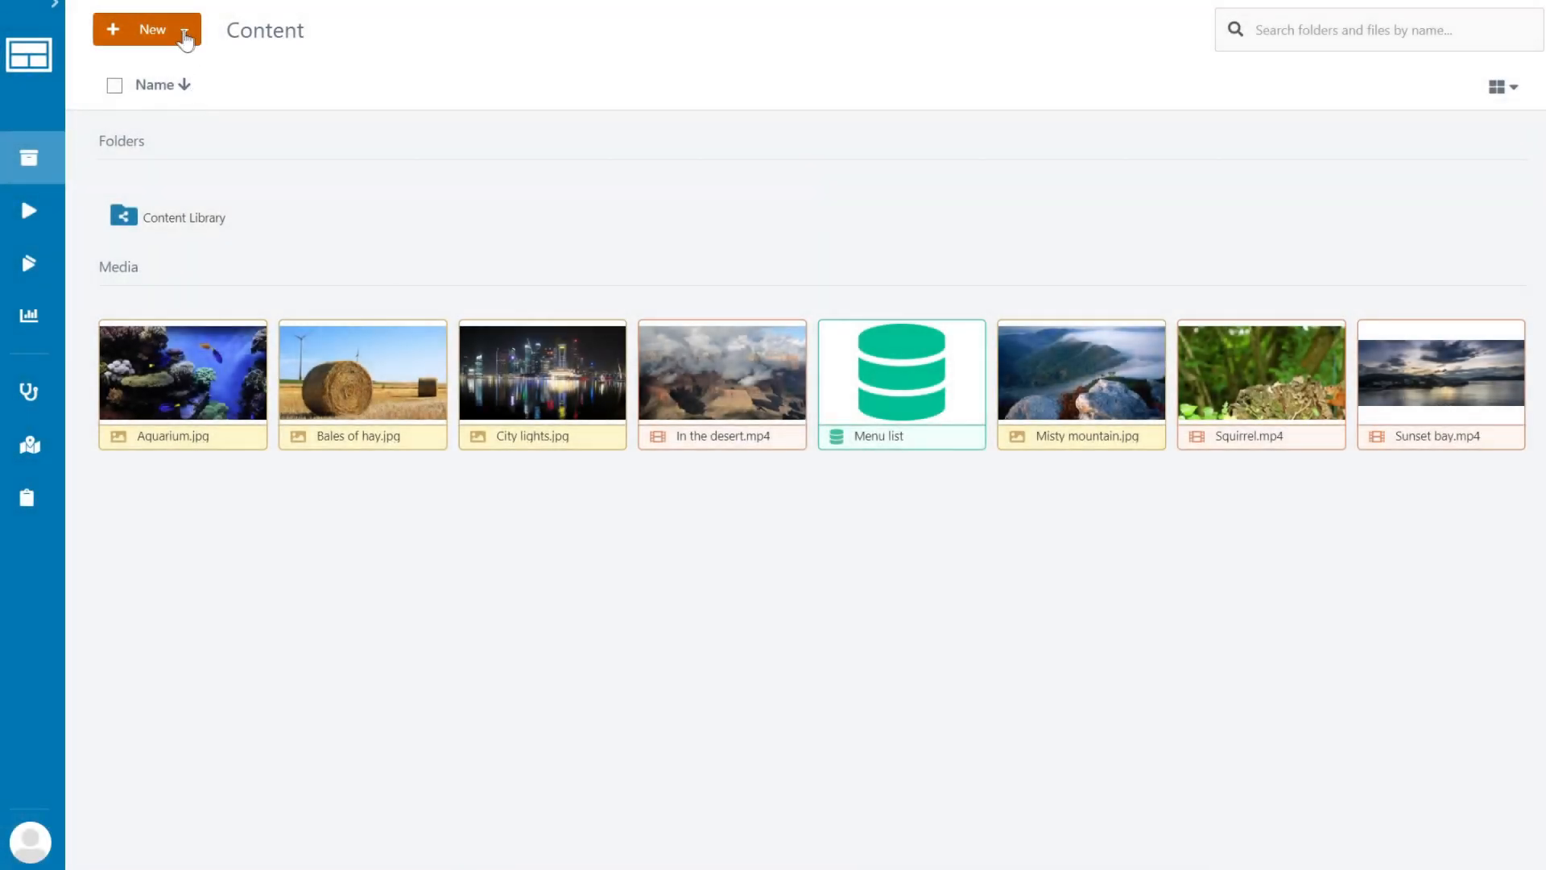
click(184, 30)
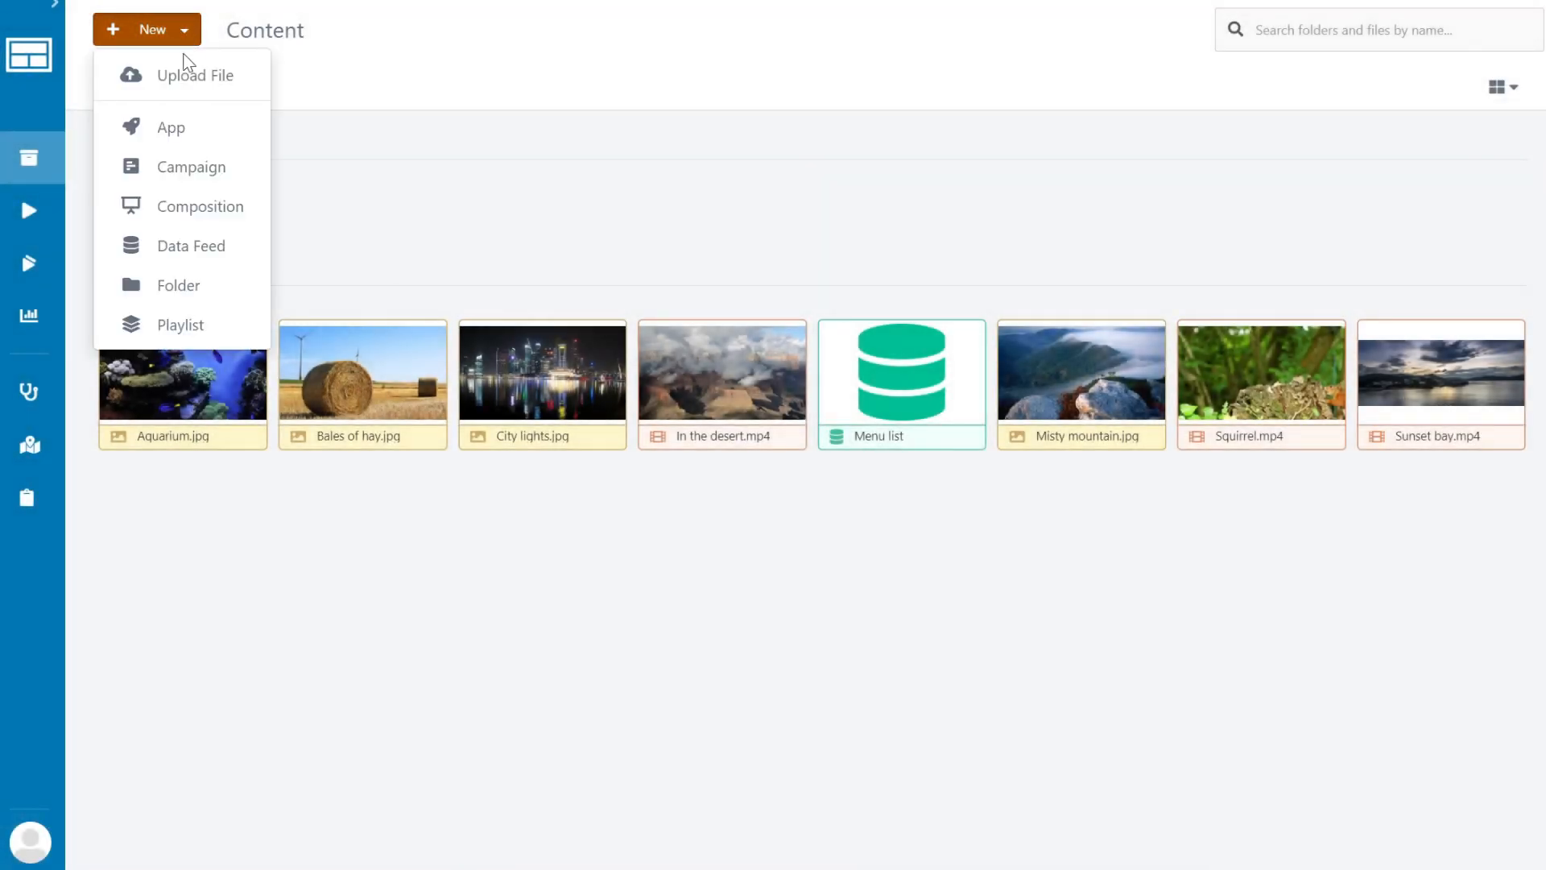
Create a Data Feed Enabled List App that uses the Menu list data feed.
click(188, 137)
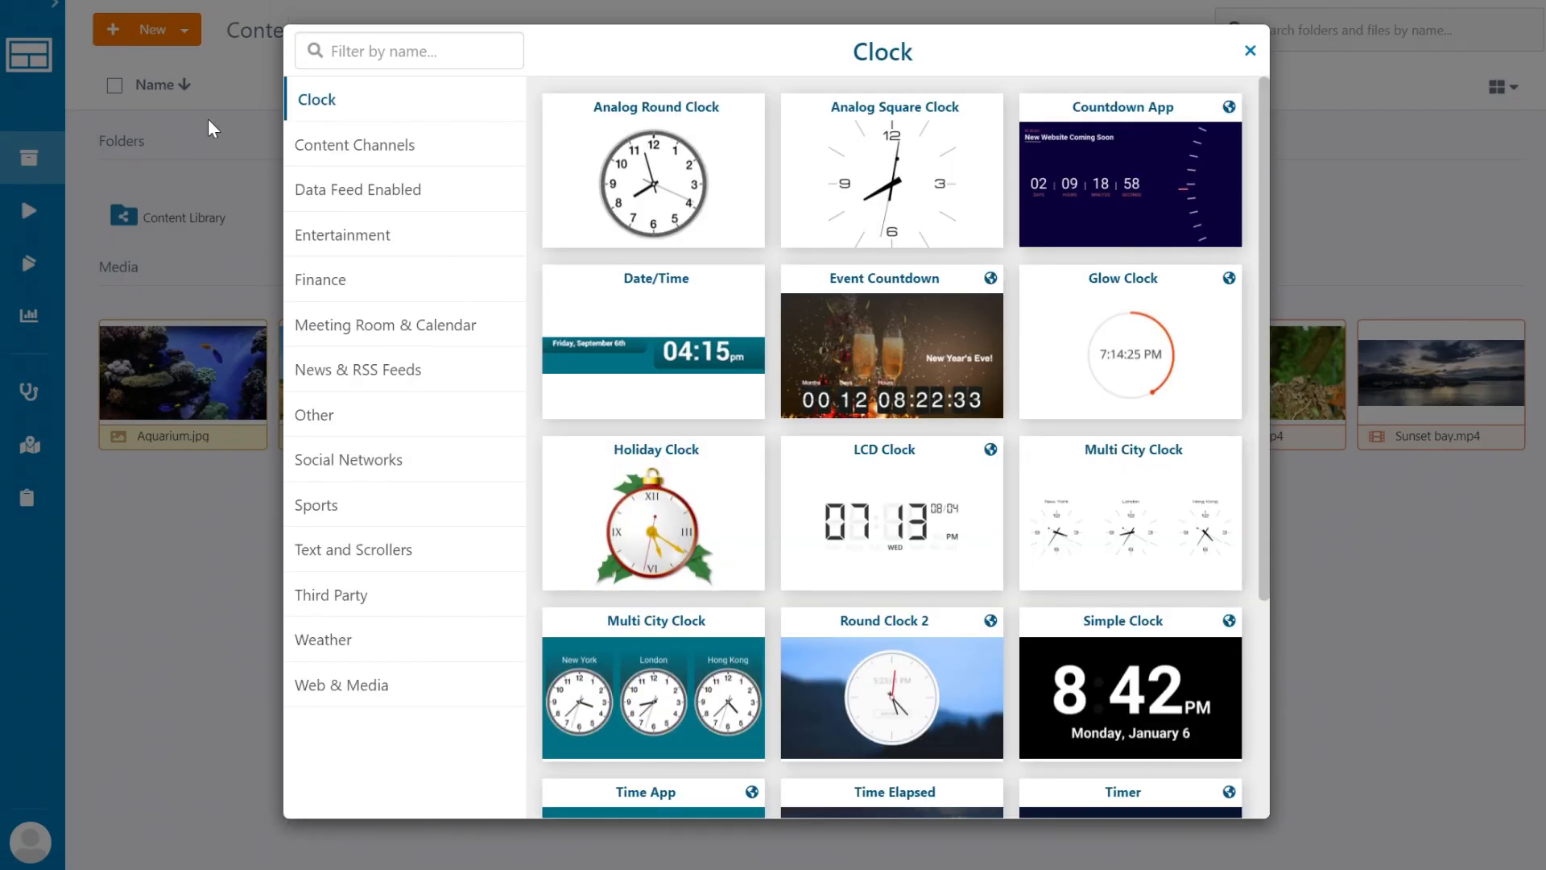
click(406, 191)
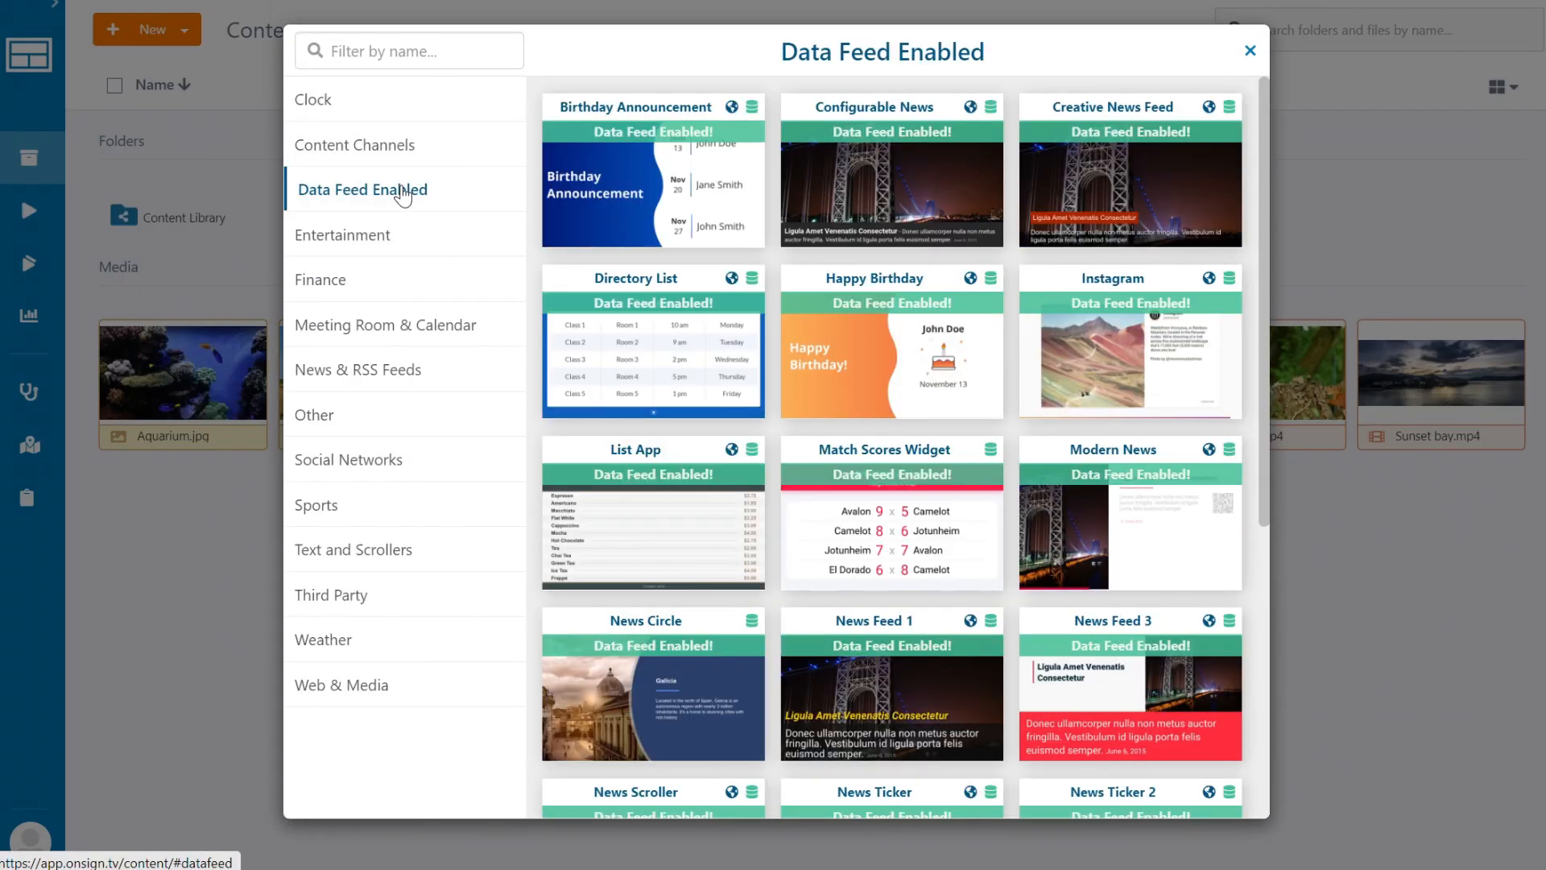
click(662, 531)
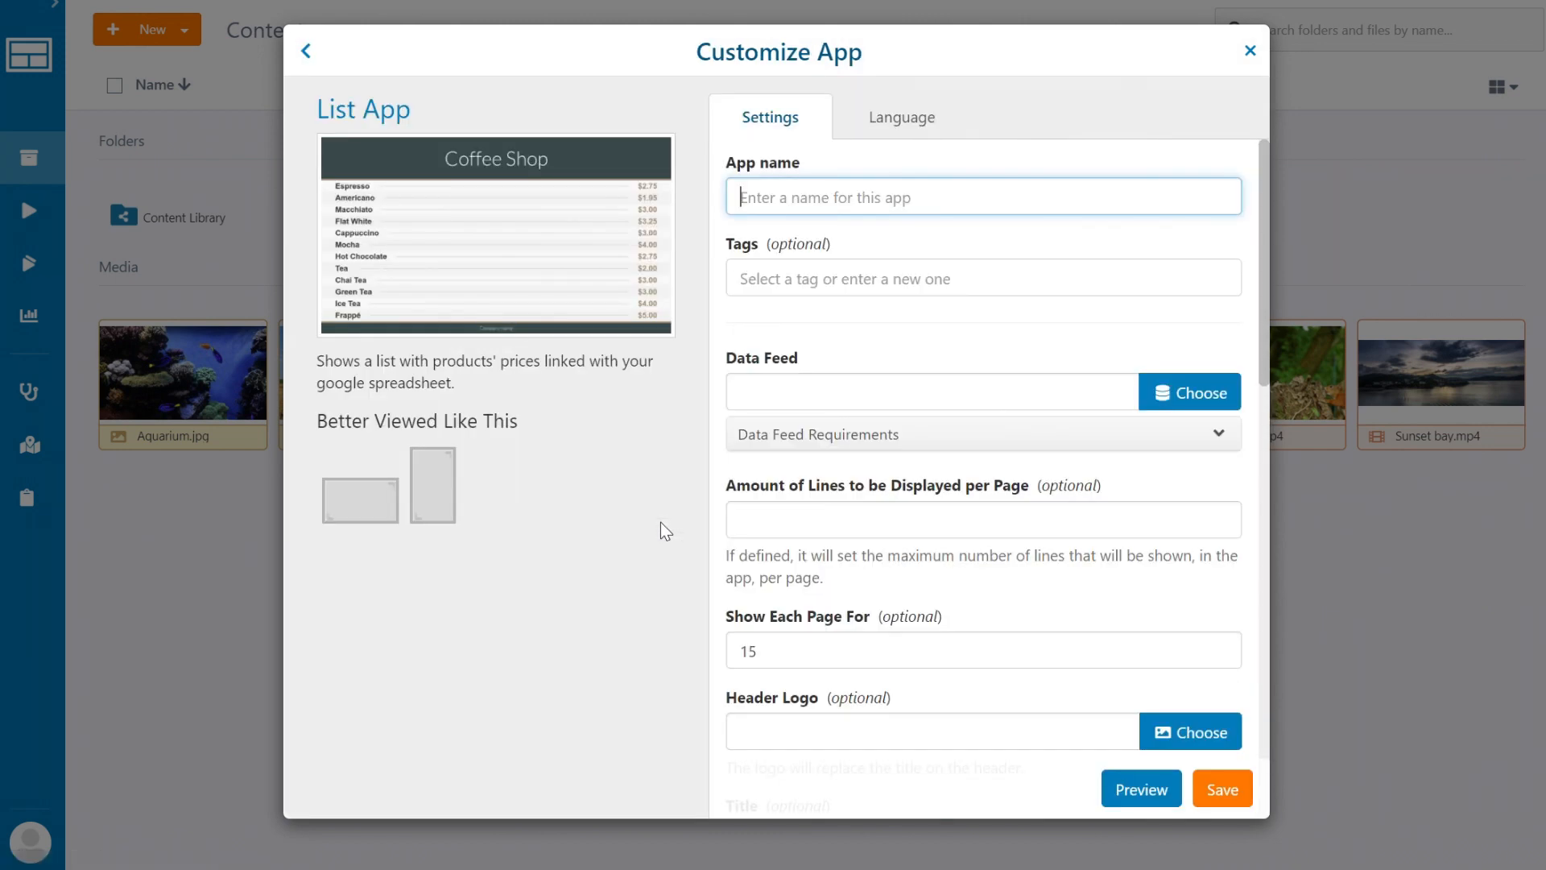
click(1176, 394)
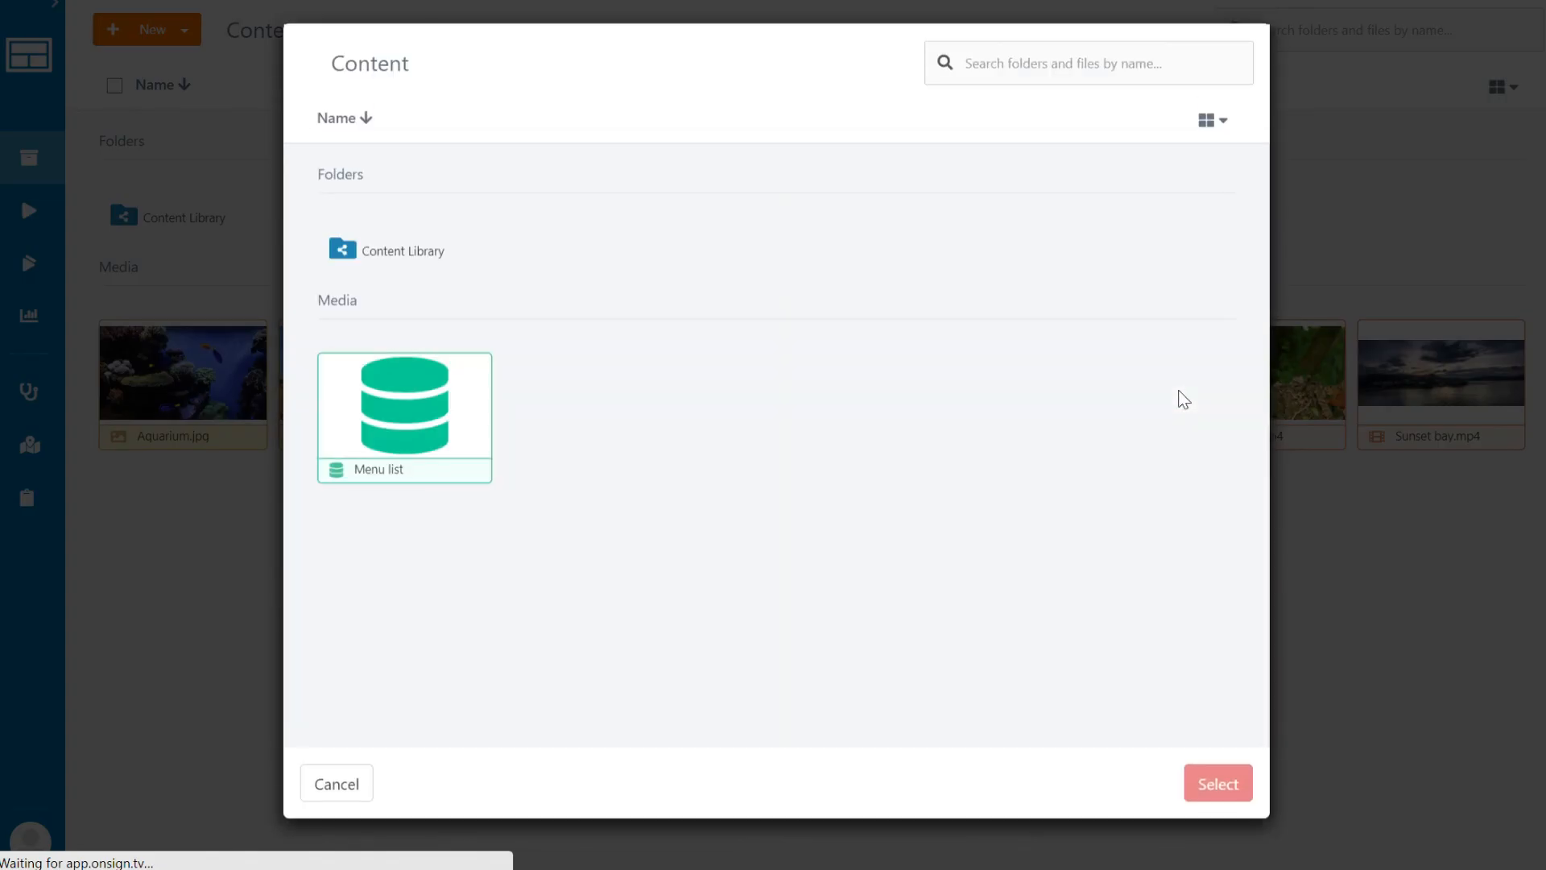
click(424, 401)
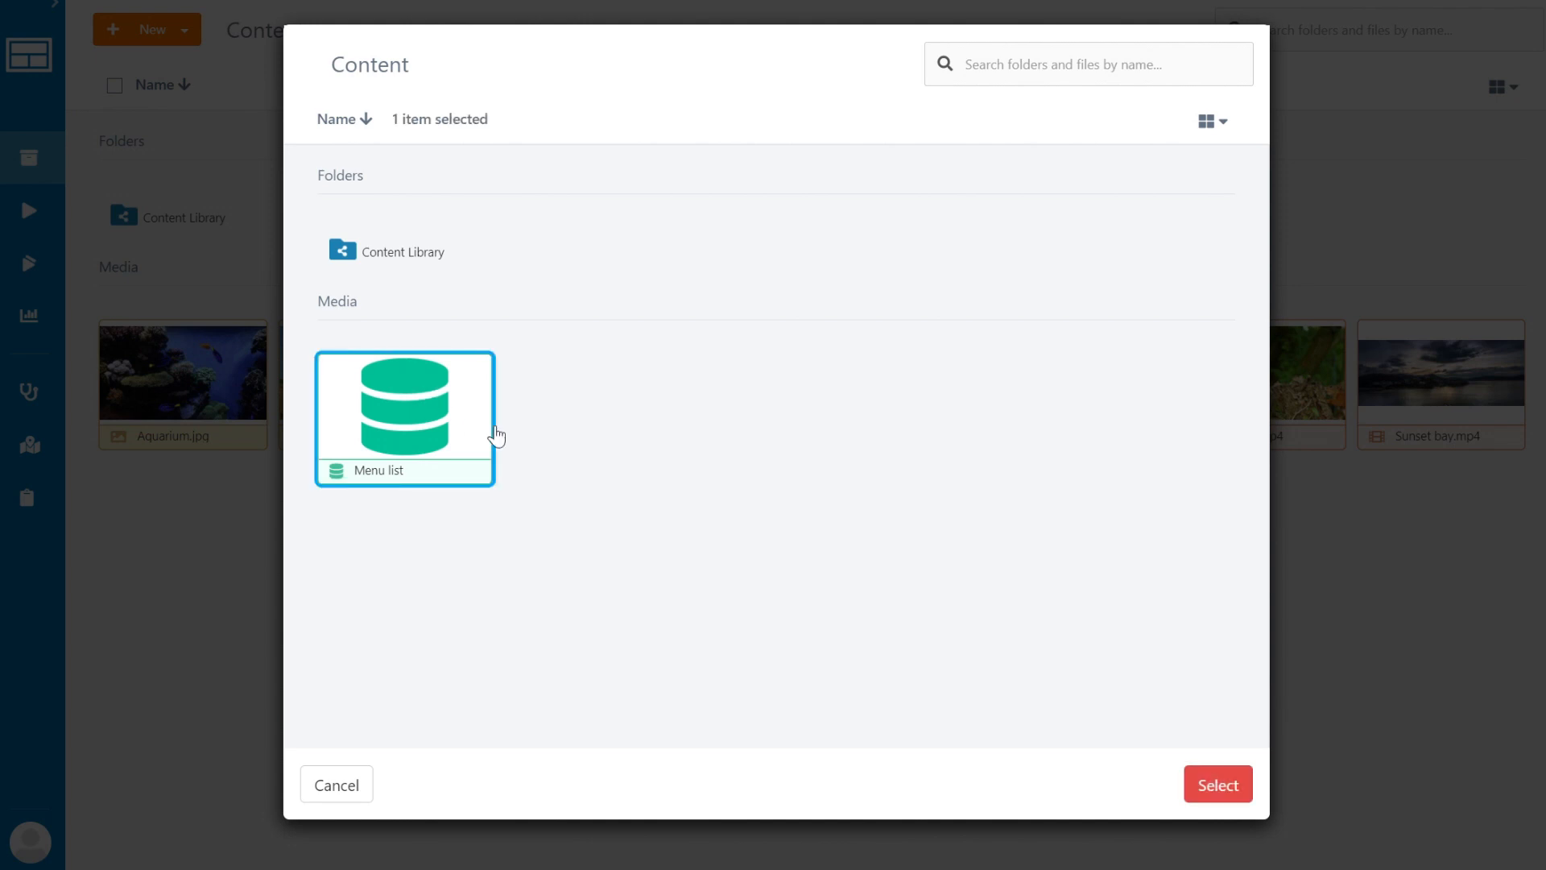
click(1217, 784)
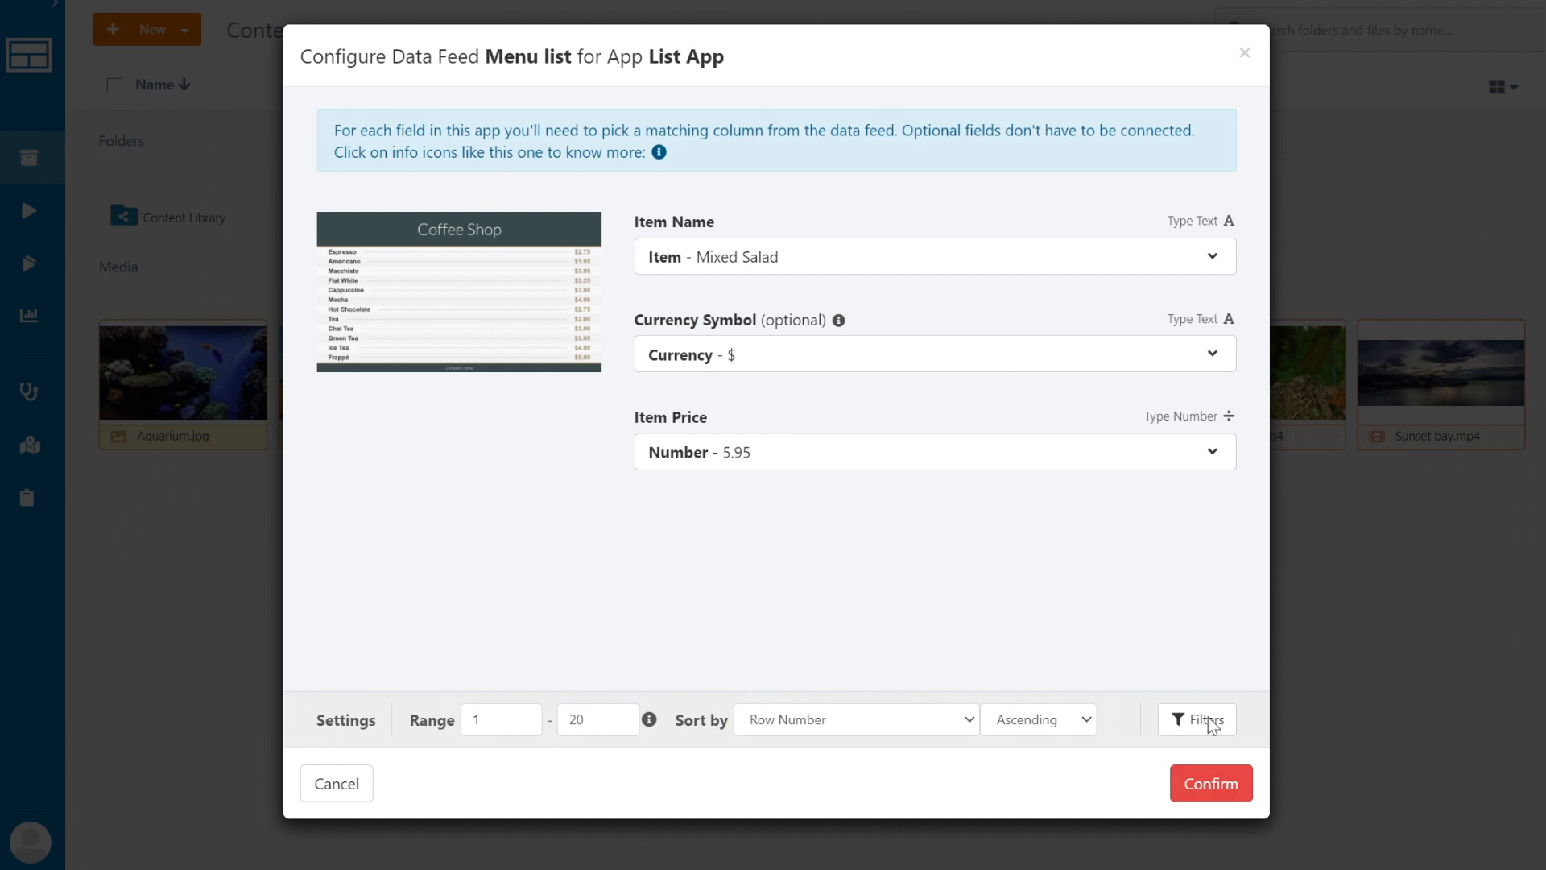
Accept the mapping of Item, Currency and Number to the app's fields.
click(1210, 254)
click(1215, 254)
click(1205, 345)
click(1197, 305)
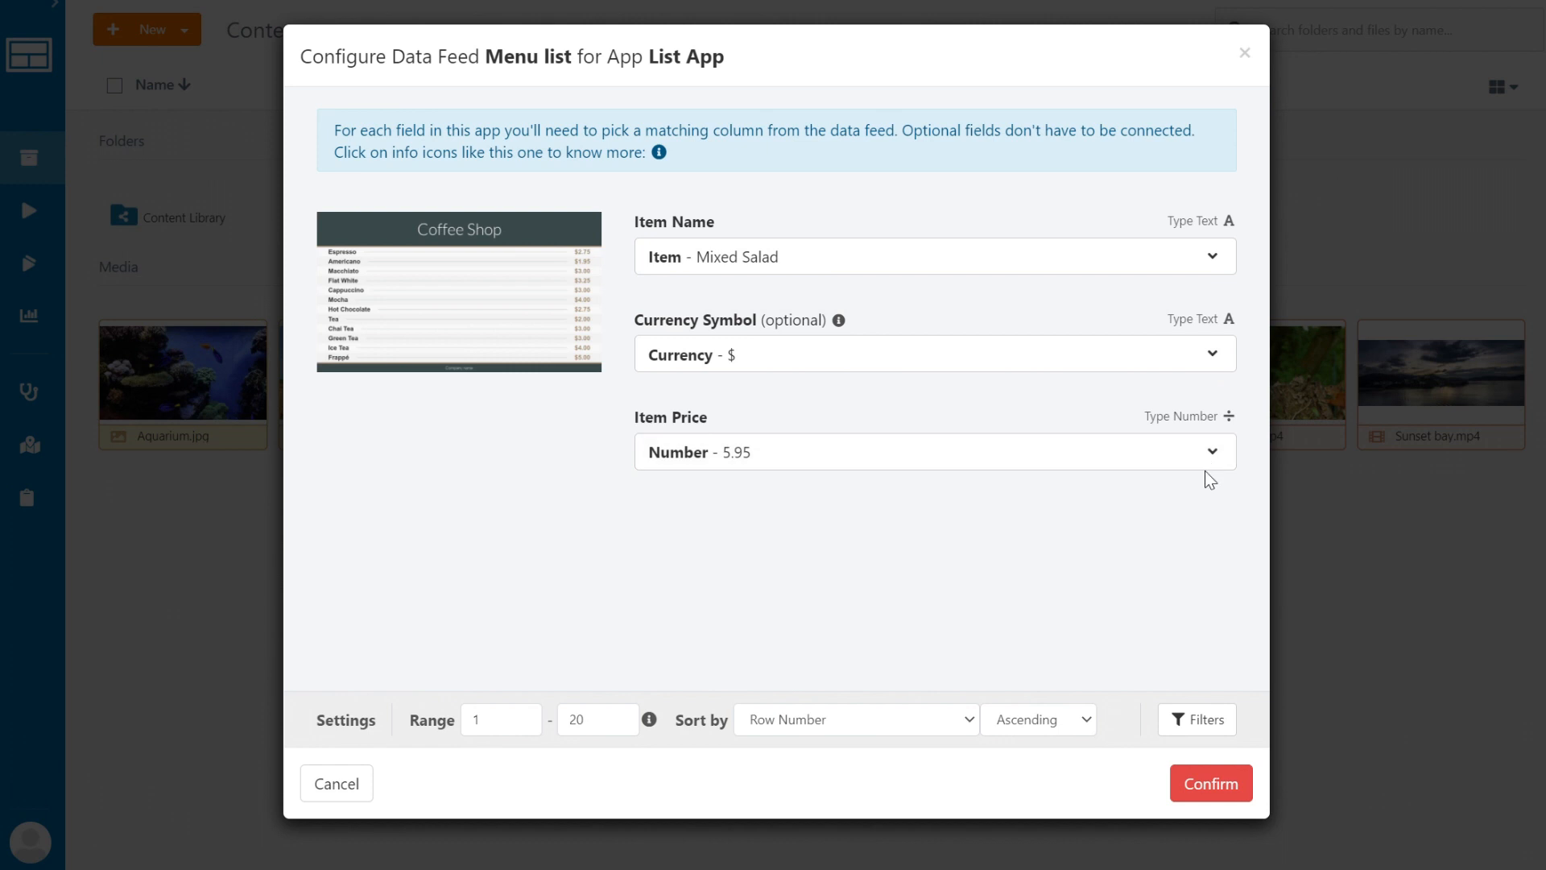
click(1208, 785)
click(971, 197)
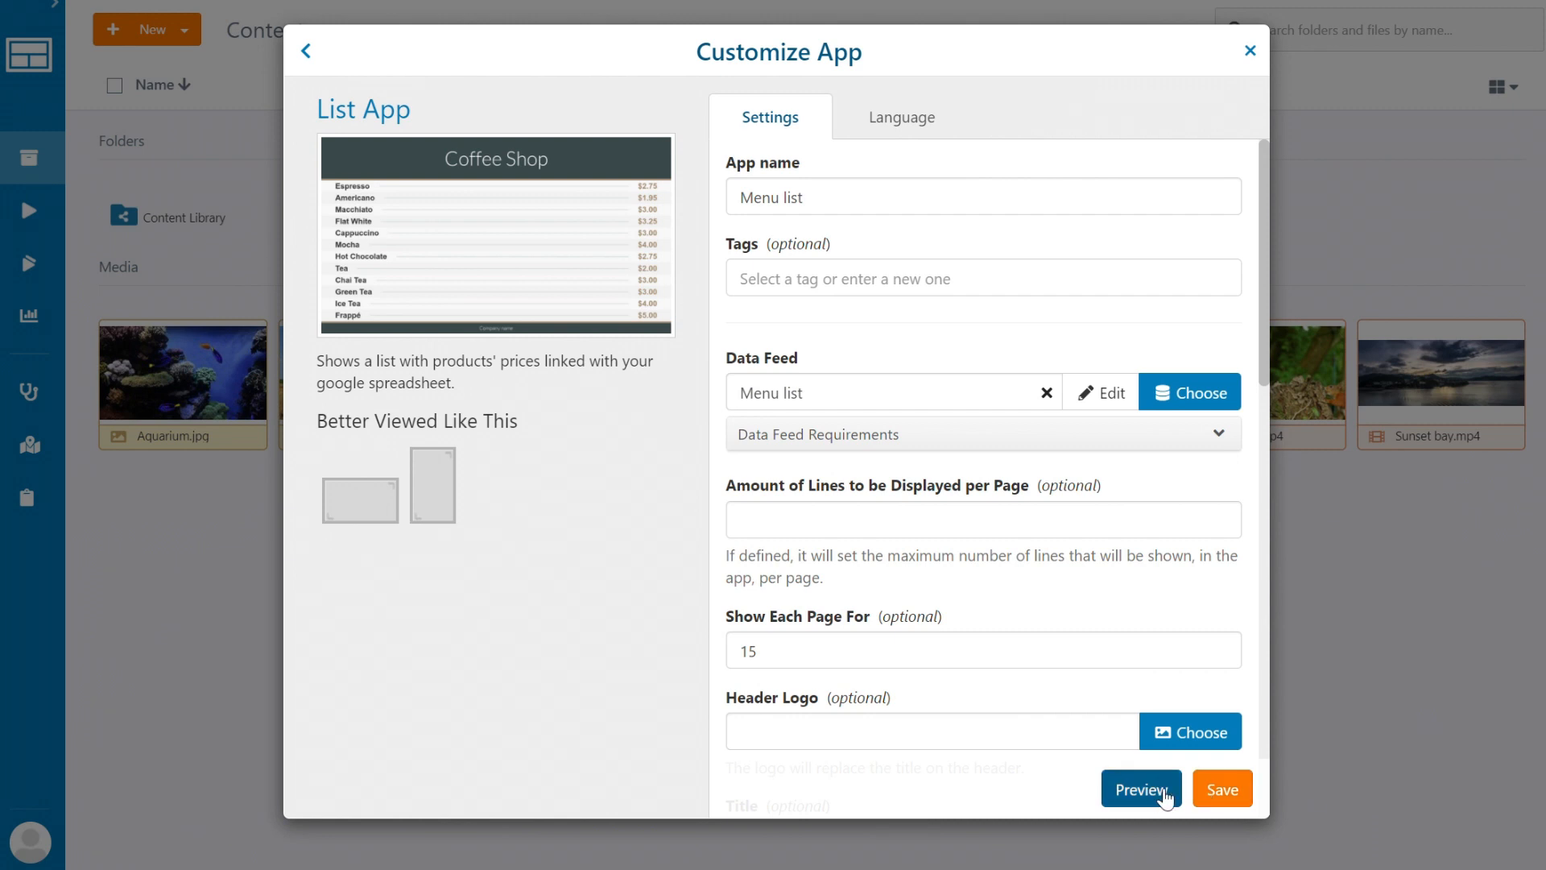
Preview and save the Menu list app, then preview its Coffee Shop price list from Content.
click(1164, 791)
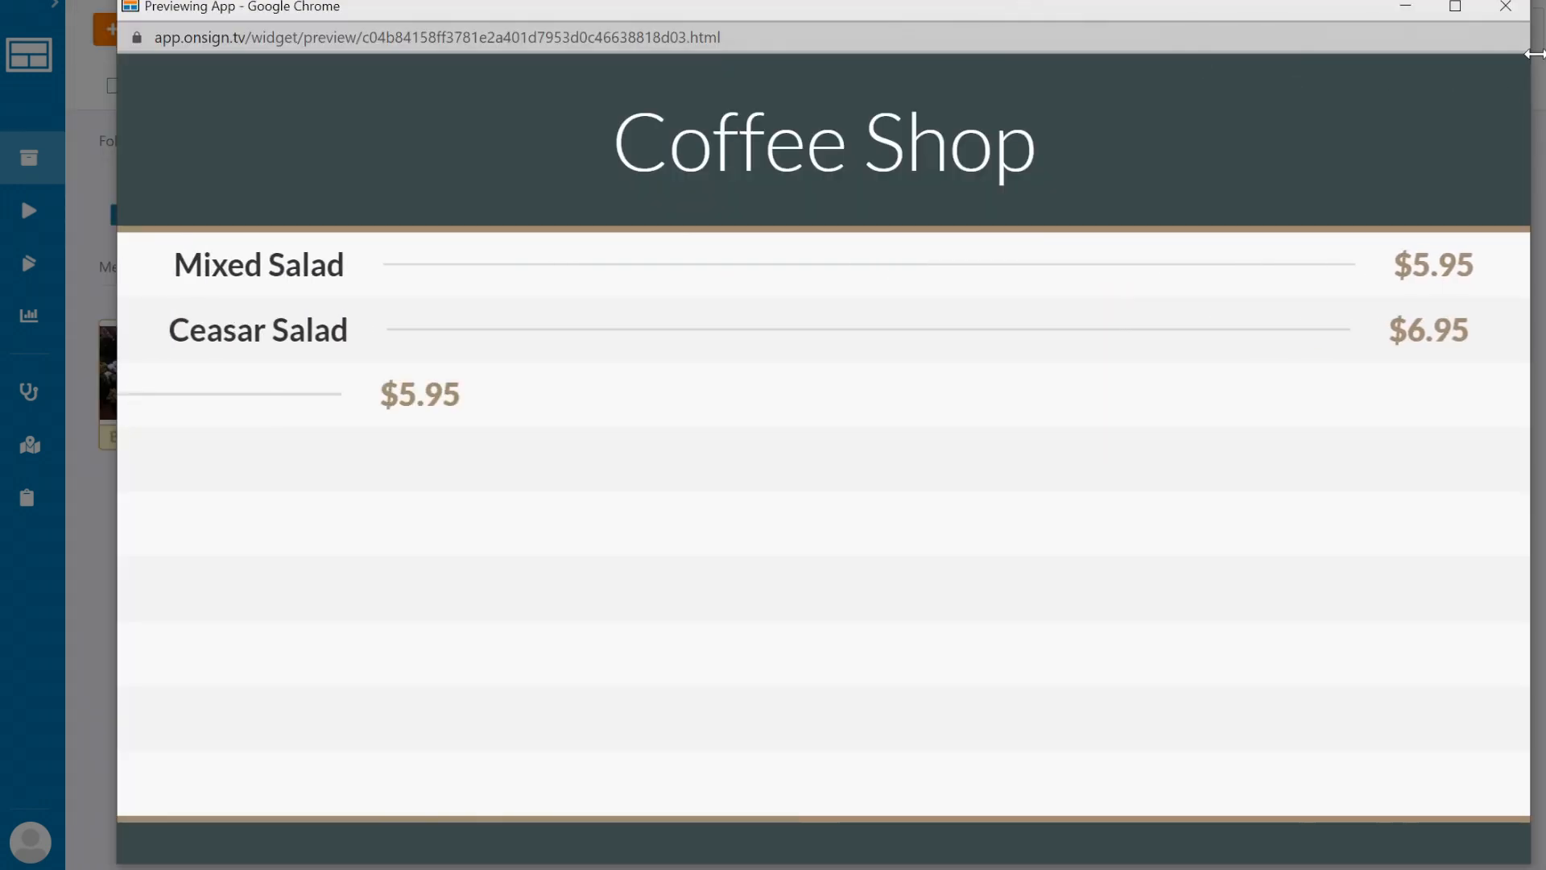
click(1505, 8)
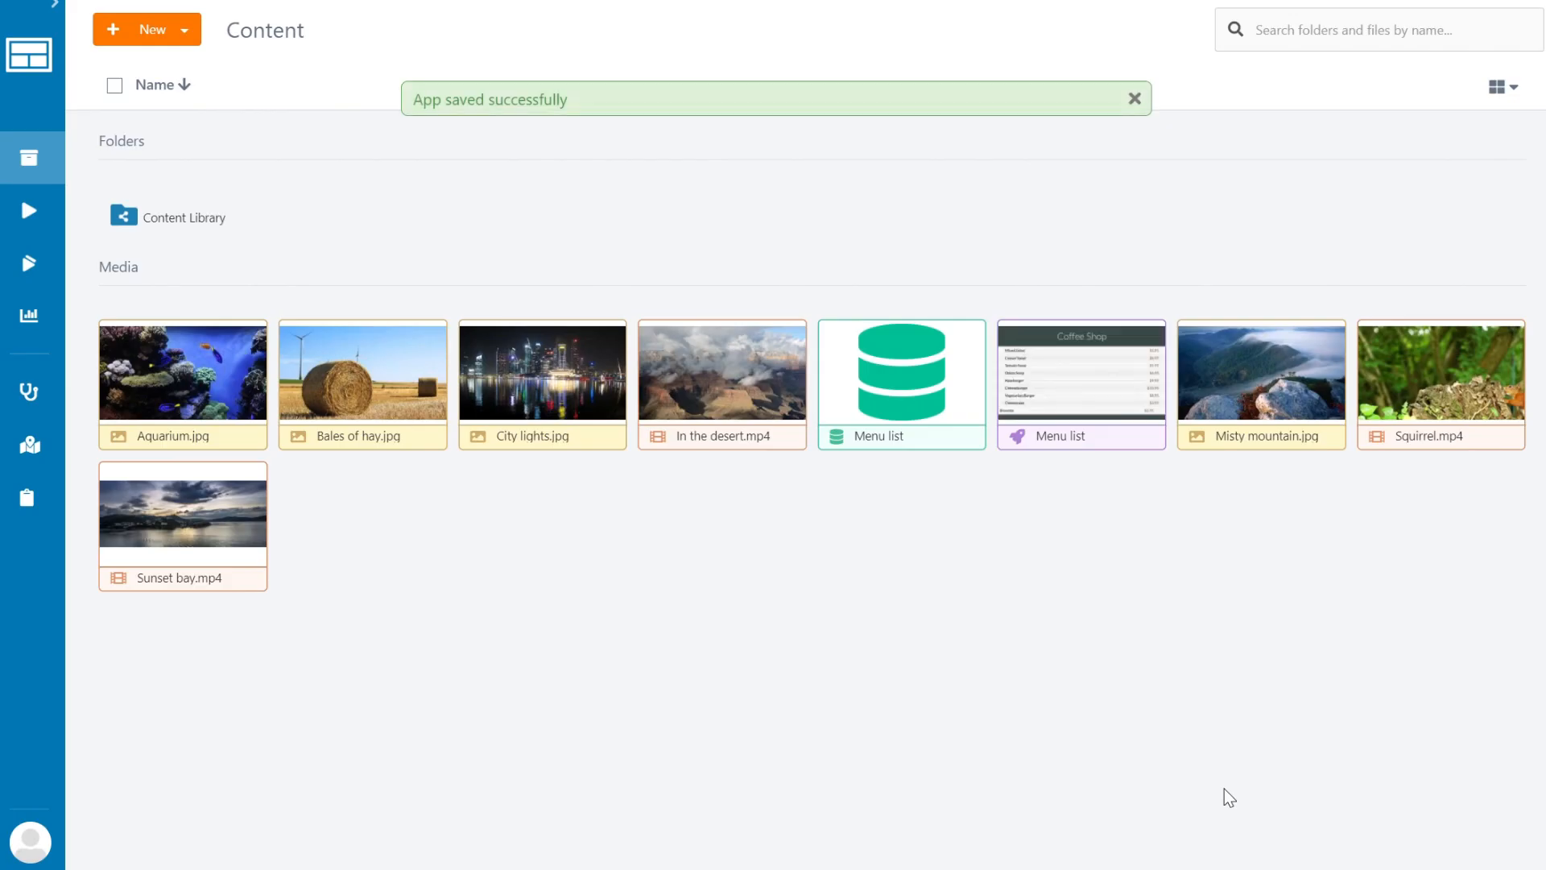
click(1135, 99)
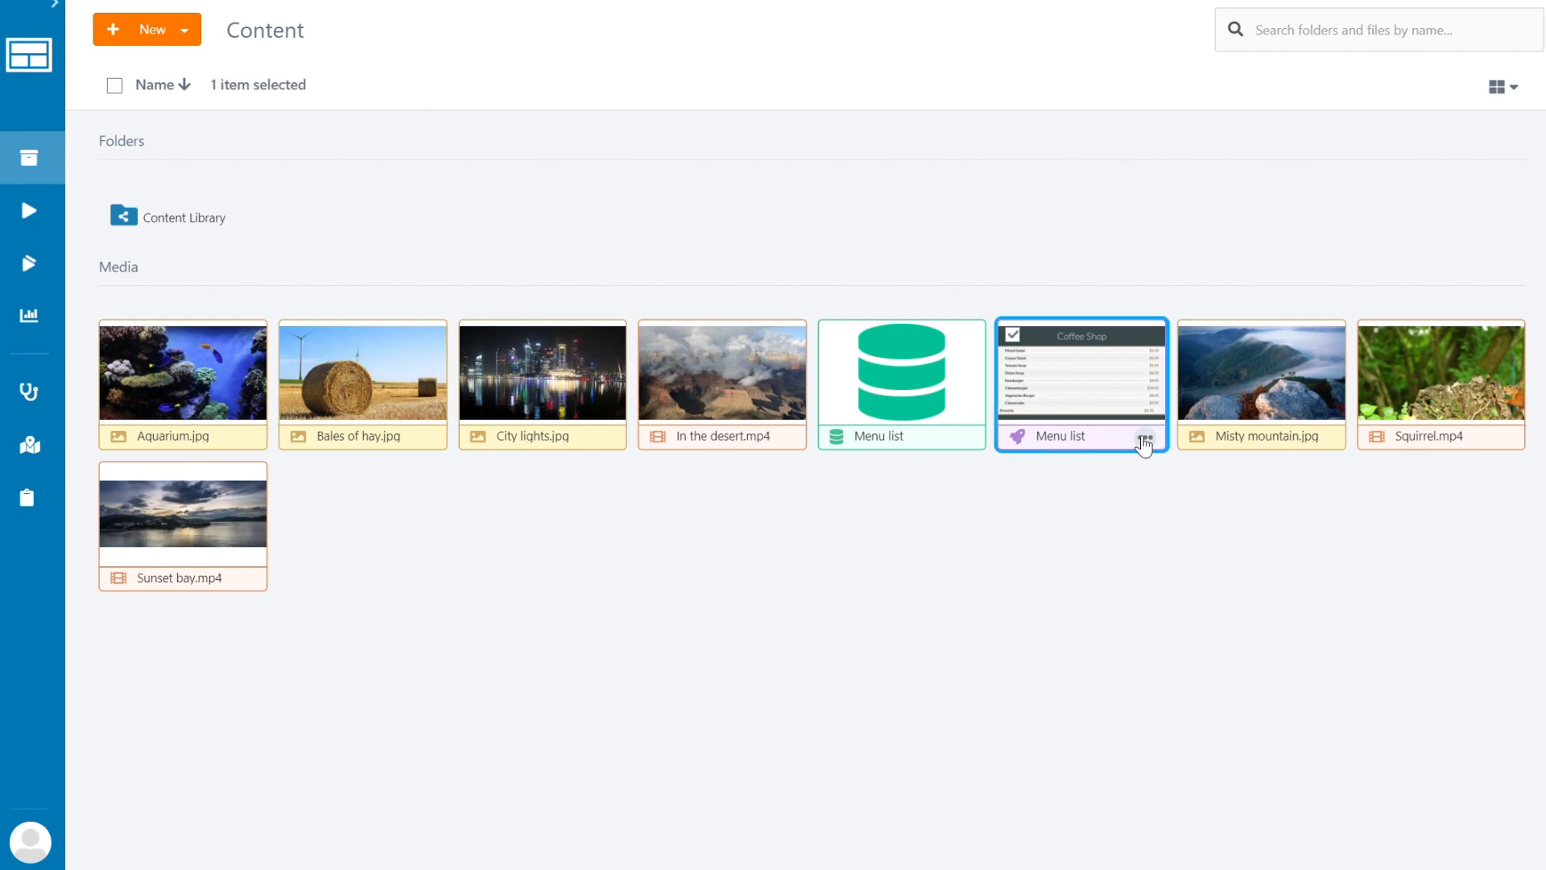
click(1143, 437)
click(1007, 470)
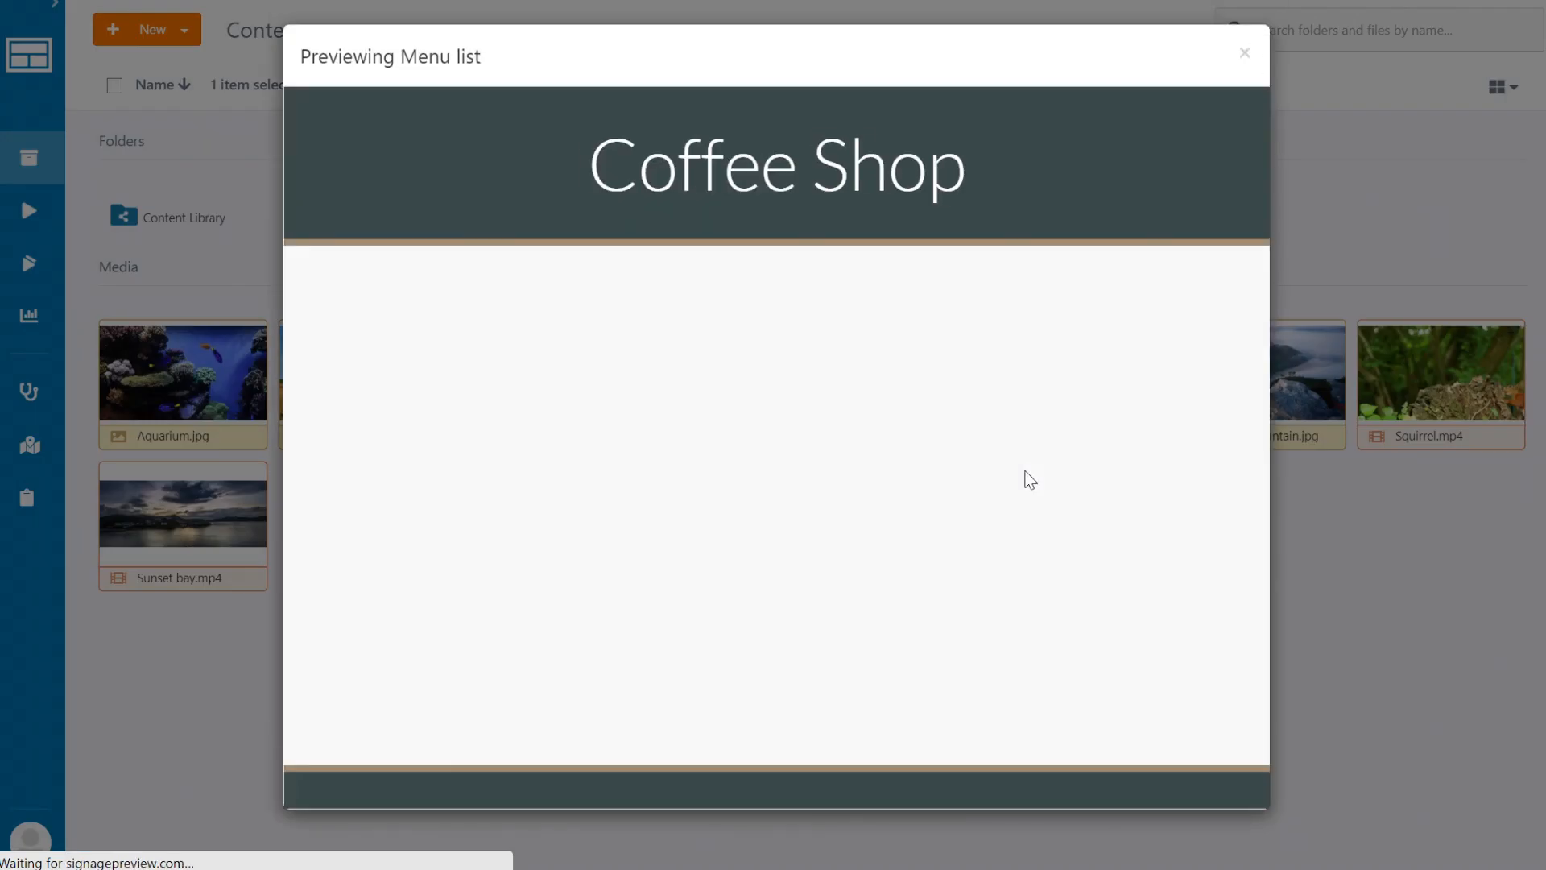